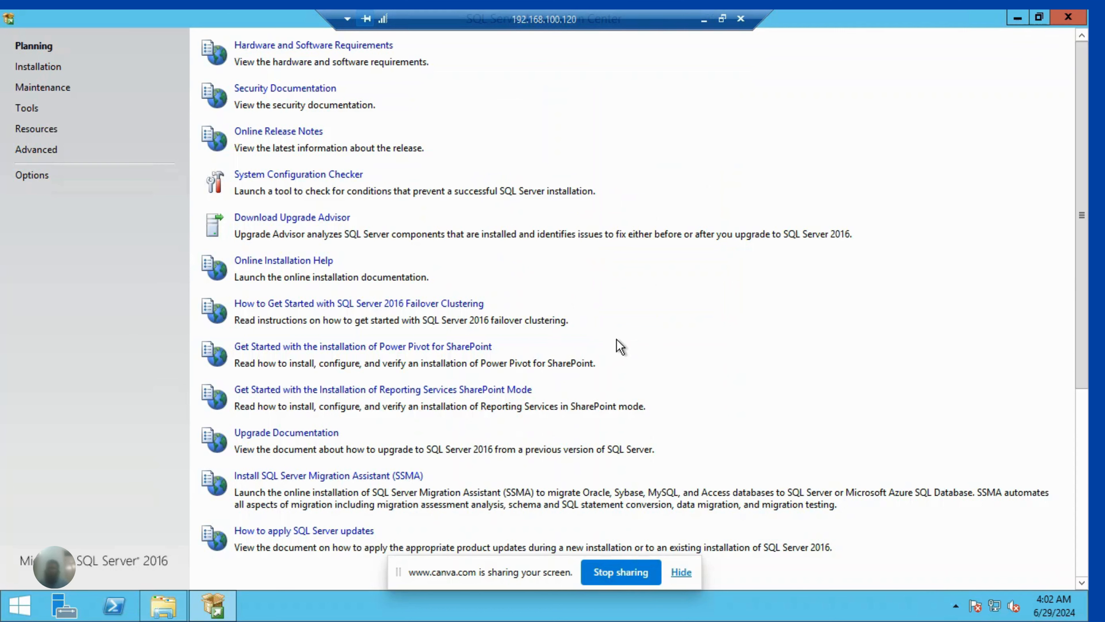
- Start a new SQL Server stand-alone installation and continue with the prefilled product key
{"action": "left_click", "coordinate": [48, 73]}
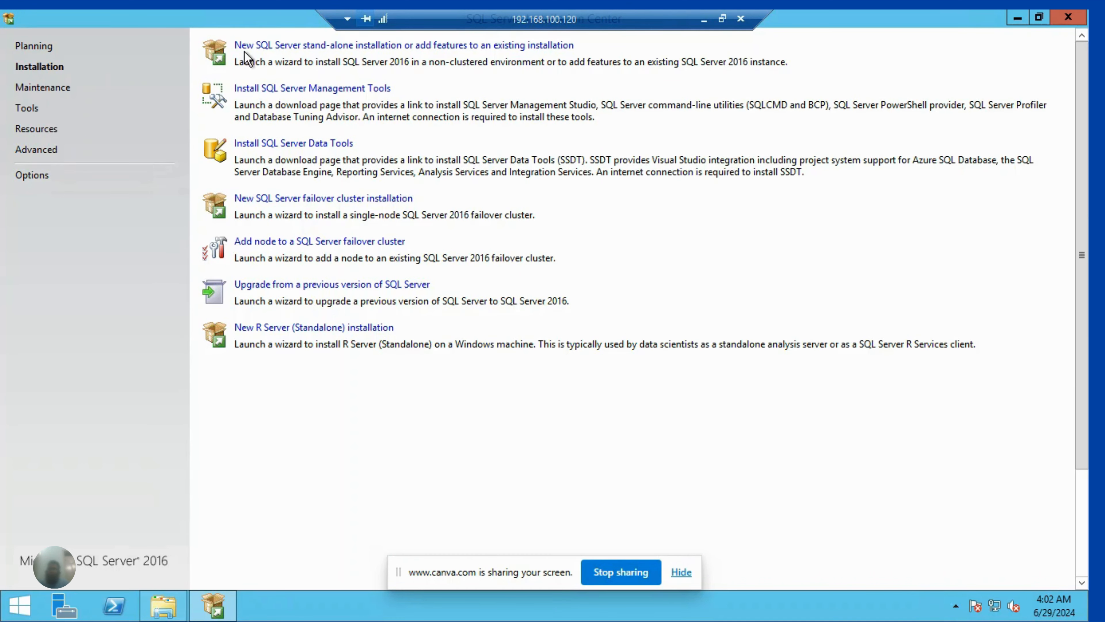
{"action": "left_click", "coordinate": [272, 48]}
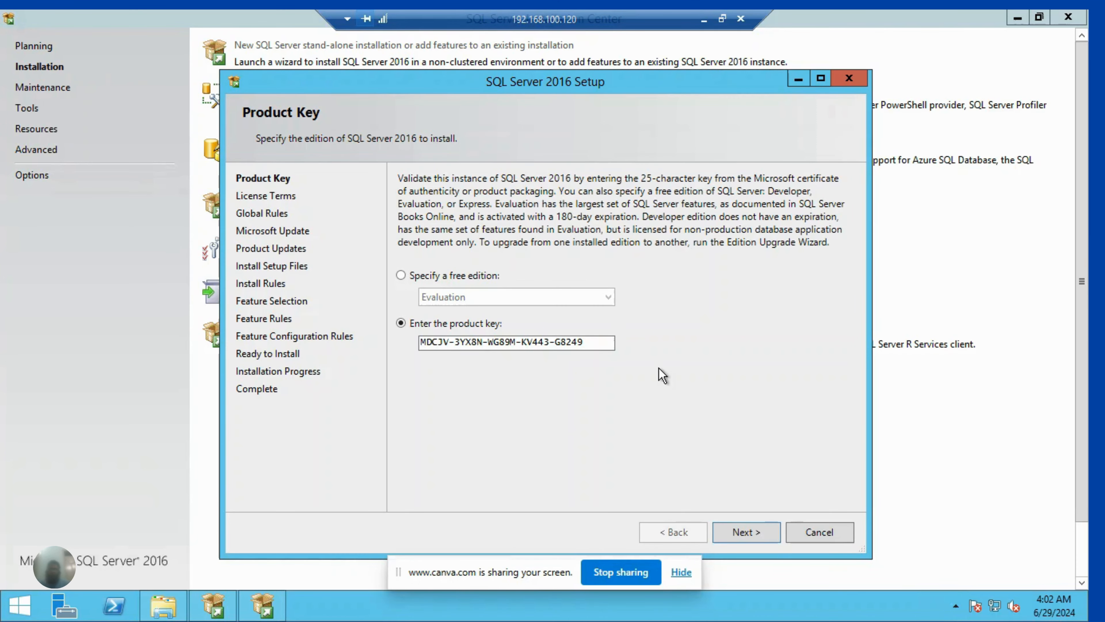
{"action": "left_click", "coordinate": [754, 533]}
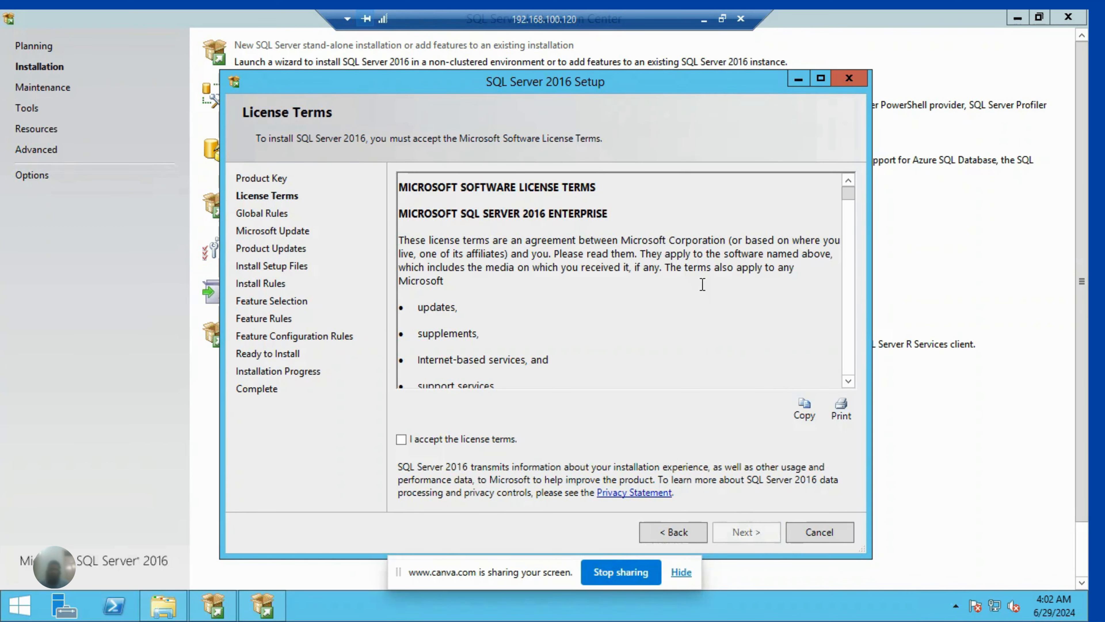
- Accept the license terms and continue without enabling Microsoft Update checks
{"action": "left_click", "coordinate": [475, 439]}
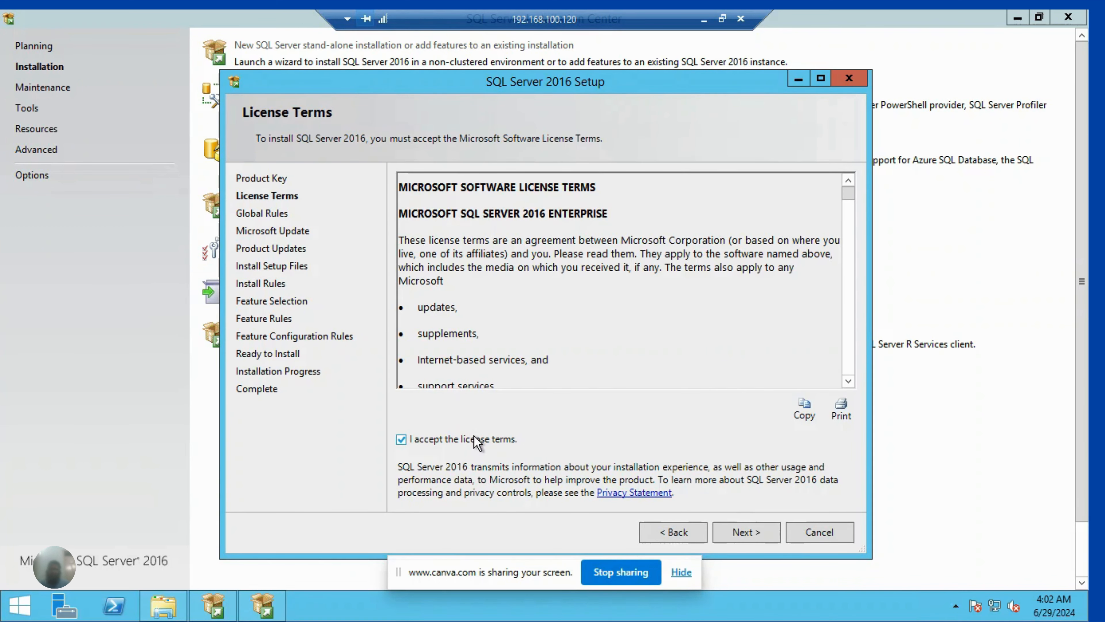
{"action": "left_click", "coordinate": [743, 532]}
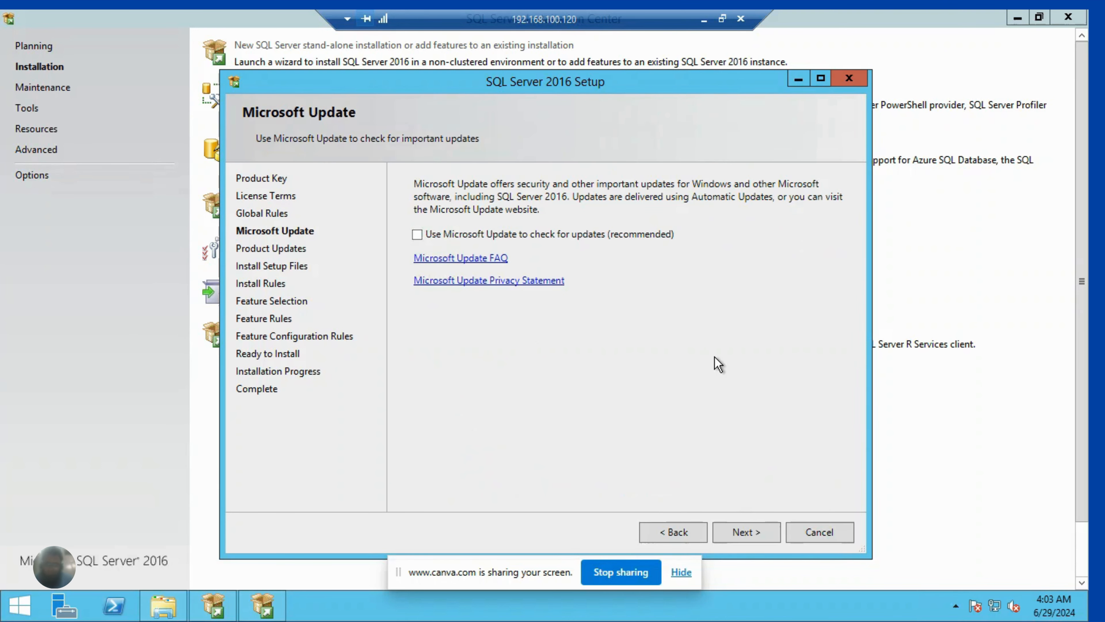
{"action": "left_click", "coordinate": [753, 541]}
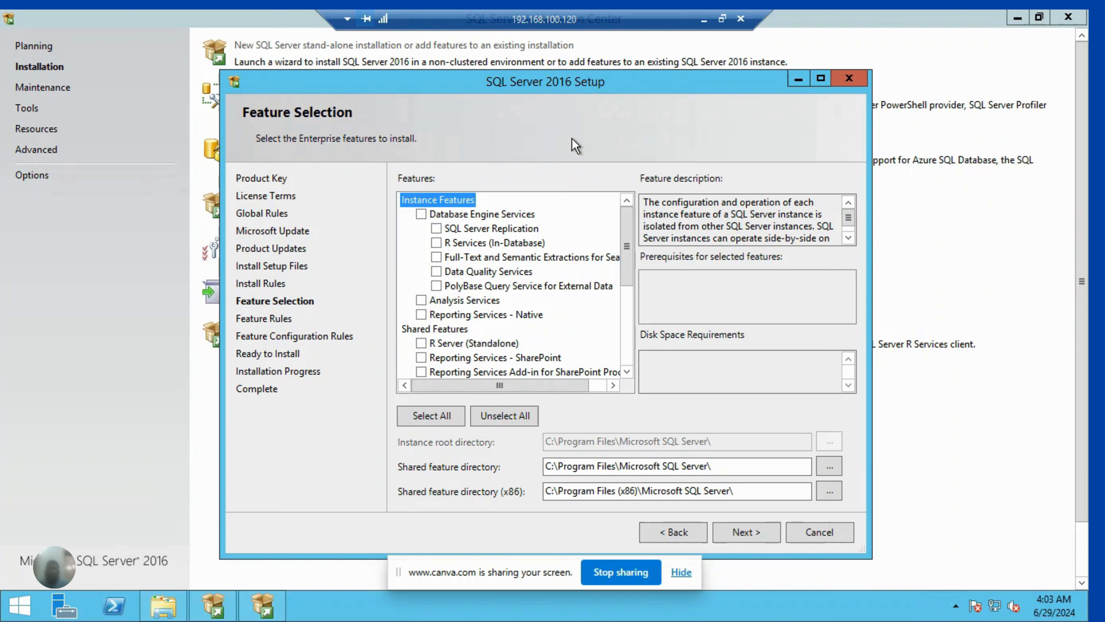
- Select the Database Engine Services feature and set the instance root directory to D:\Program Files\Microsoft SQL Server\
{"action": "left_click", "coordinate": [420, 213]}
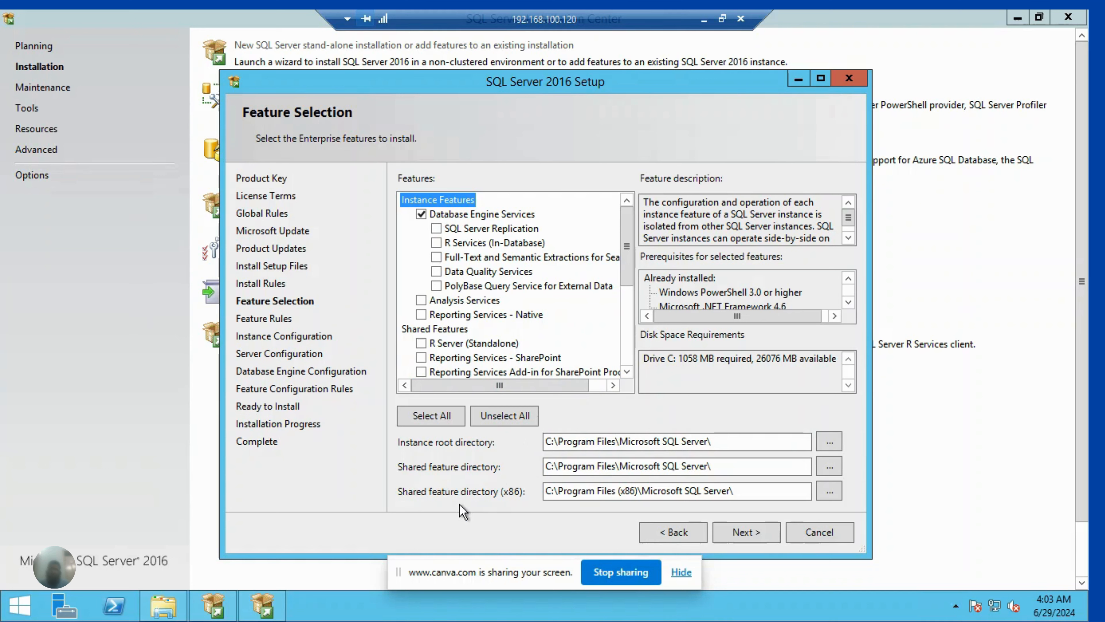
{"action": "left_click", "coordinate": [549, 444]}
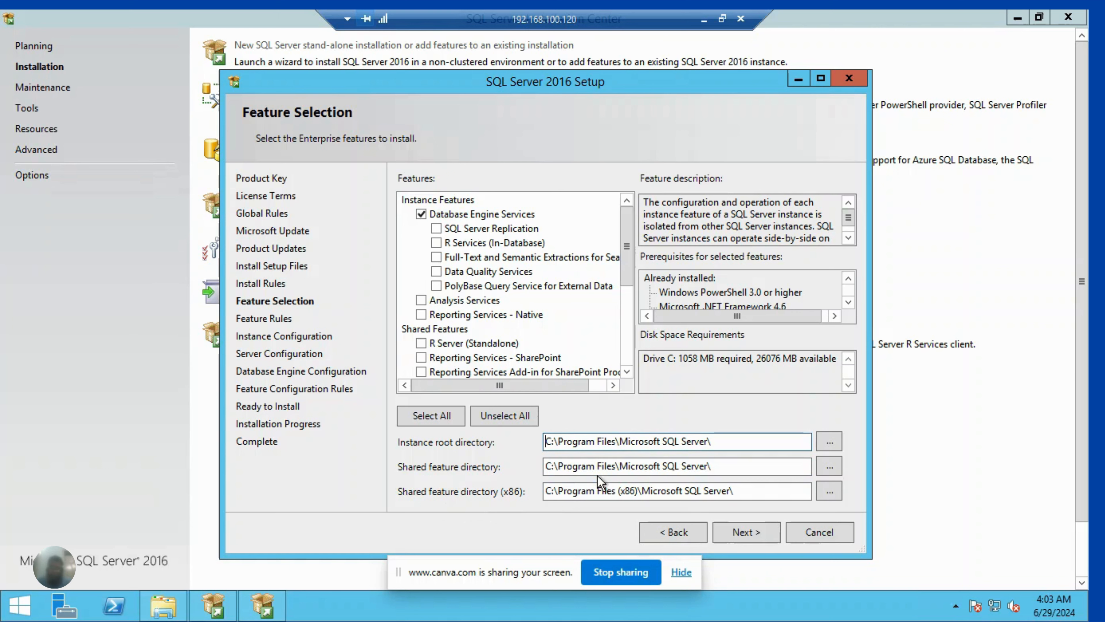
{"action": "key", "text": "Delete"}
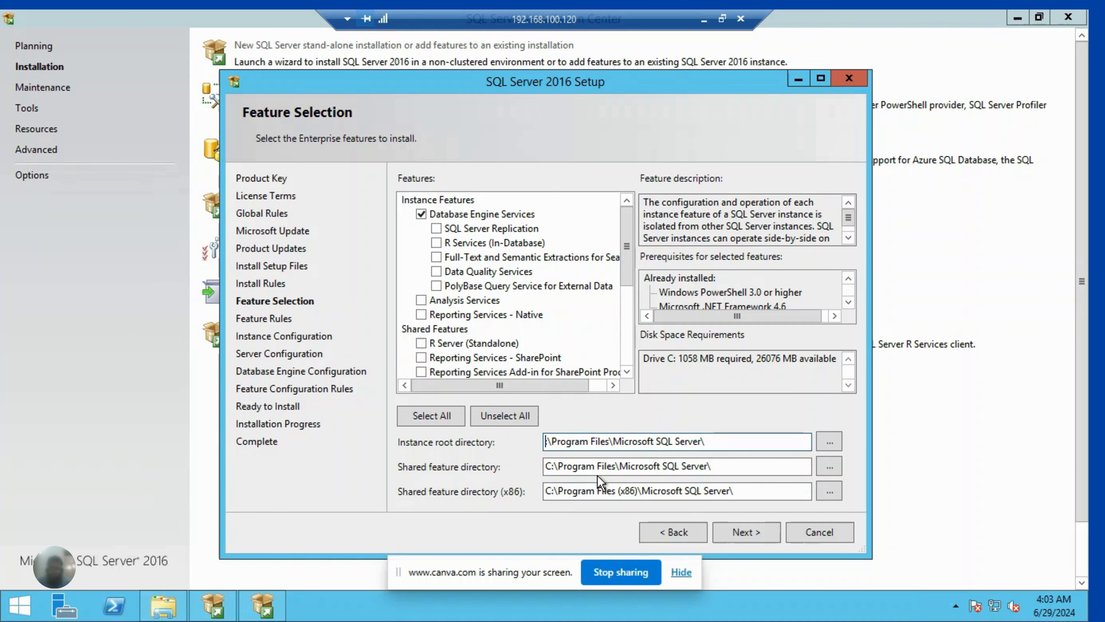
{"action": "type", "text": "D"}
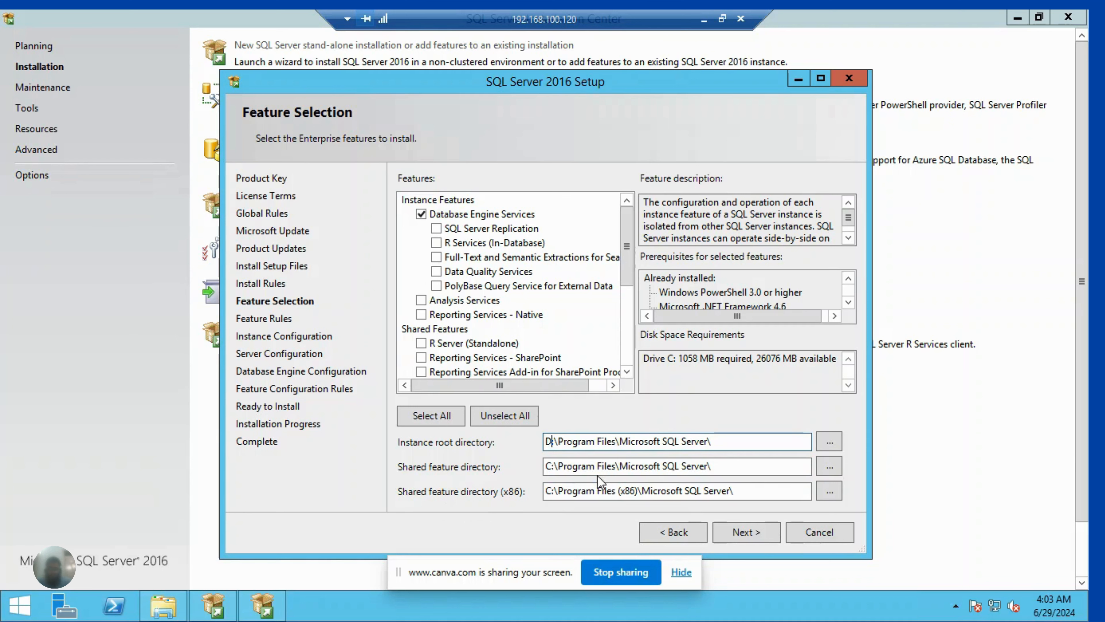
- Change the drive of both shared feature directories, regular and x86, to D:
{"action": "left_click", "coordinate": [552, 464]}
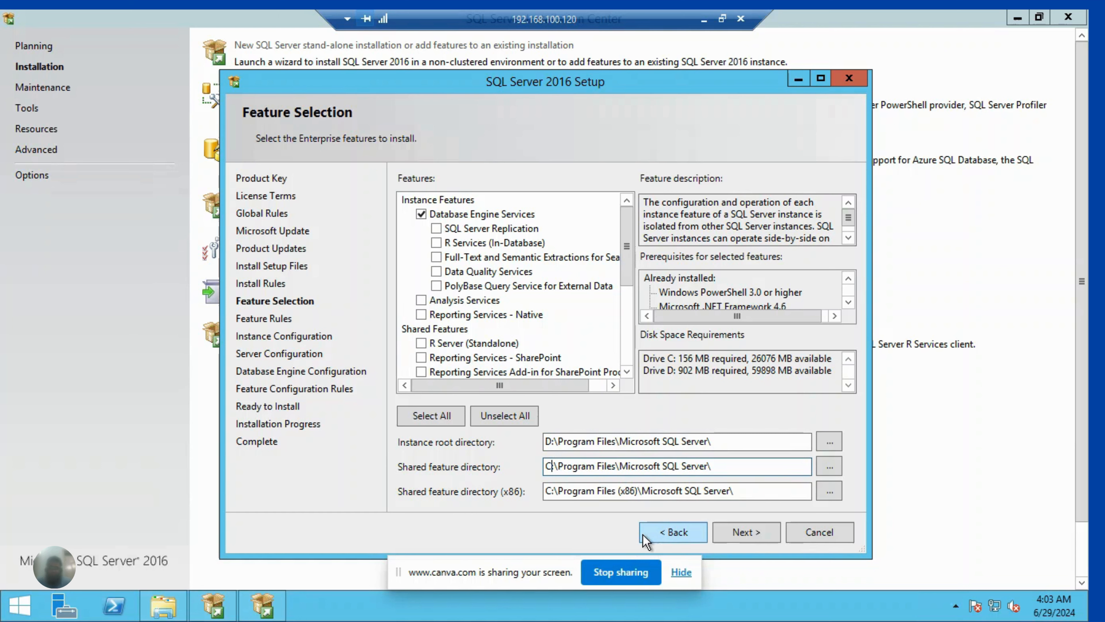
{"action": "key", "text": "BackSpace"}
{"action": "type", "text": "D"}
{"action": "left_click", "coordinate": [550, 491]}
{"action": "key", "text": "BackSpace"}
{"action": "type", "text": "D"}
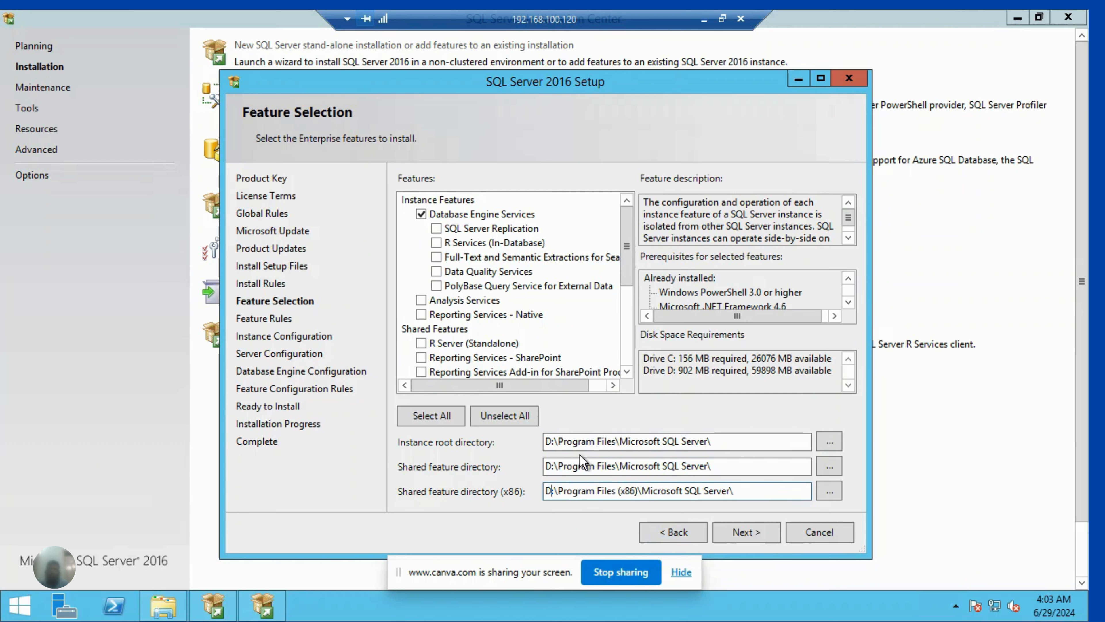
{"action": "left_click", "coordinate": [574, 461]}
- Proceed to the database engine configuration, accepting the default instance MSSQLSERVER and the default service accounts
{"action": "left_click", "coordinate": [735, 522]}
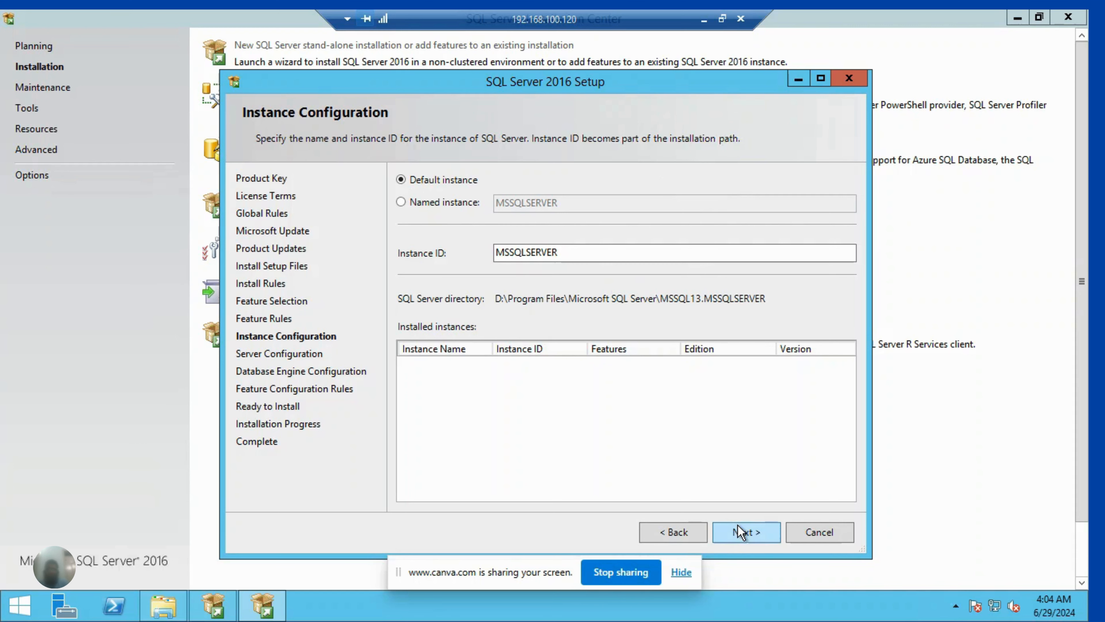
{"action": "left_click", "coordinate": [746, 533]}
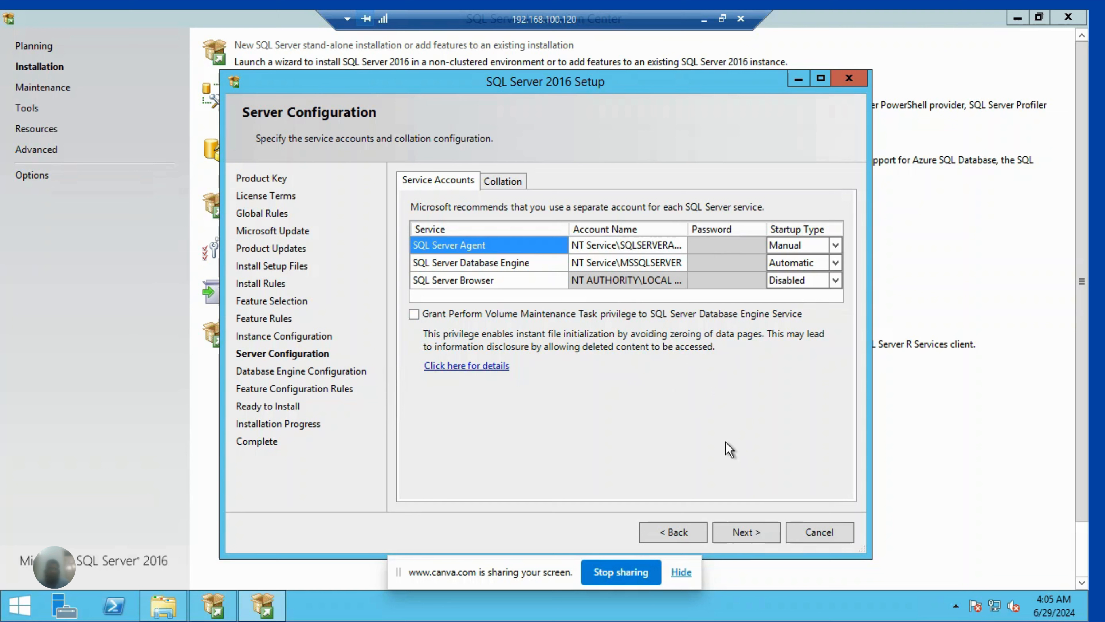
{"action": "left_click", "coordinate": [744, 537]}
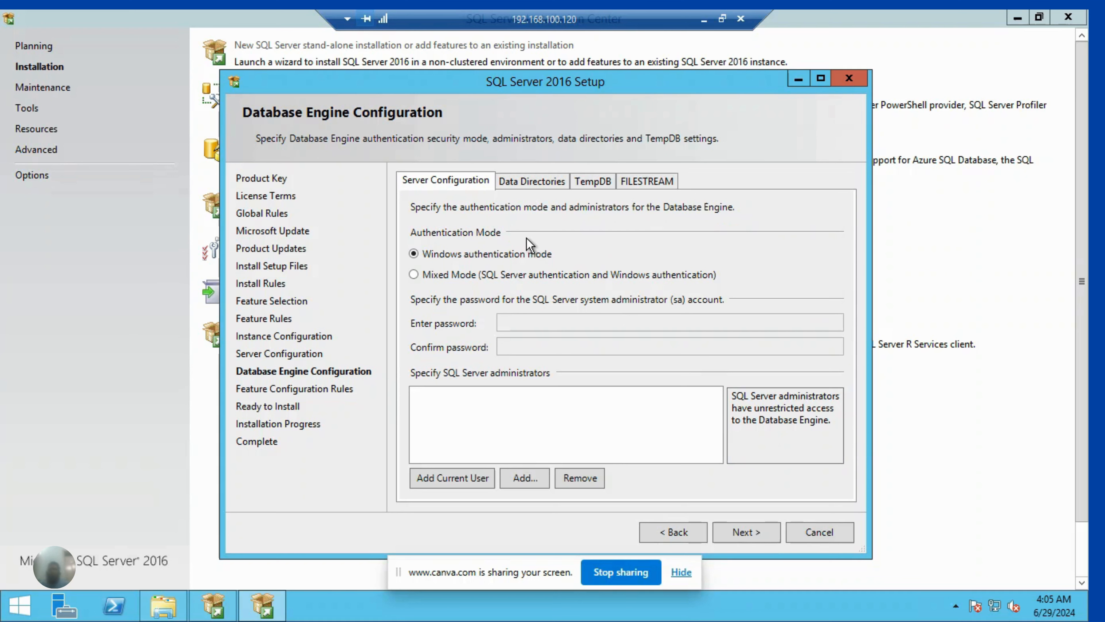
- Choose Mixed Mode authentication, then enter and confirm the password for the sa account
{"action": "left_click", "coordinate": [497, 278]}
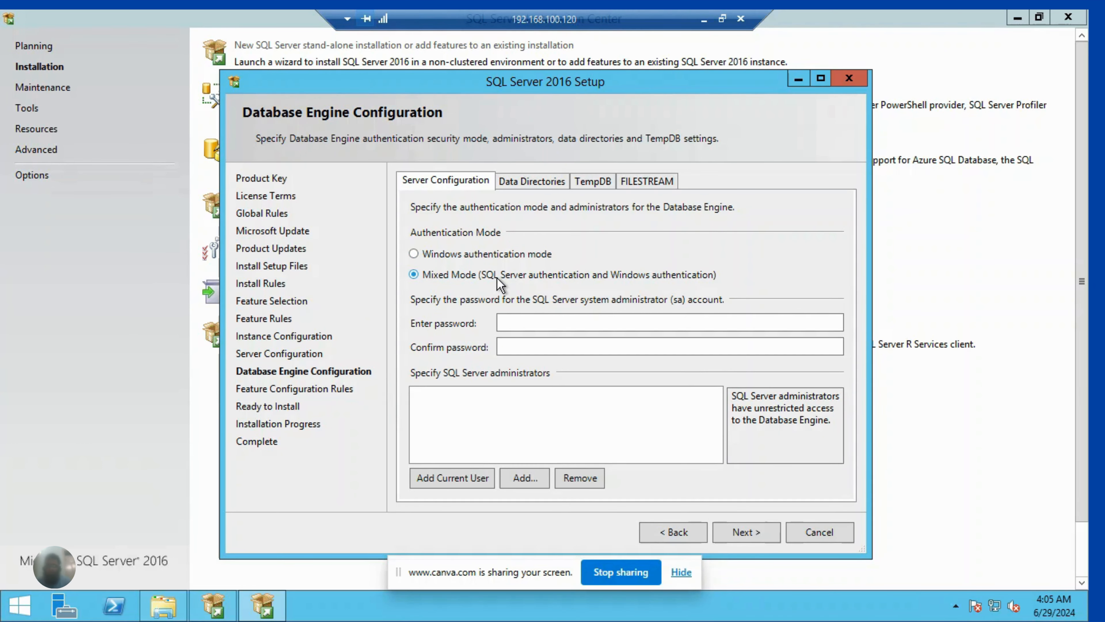
{"action": "left_click", "coordinate": [553, 325]}
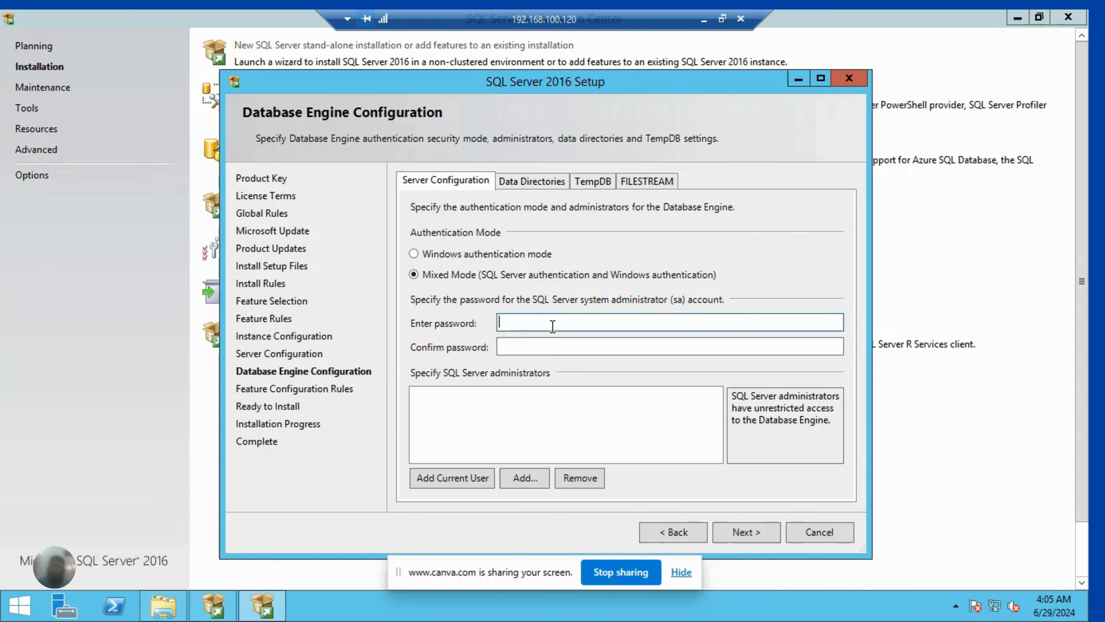
{"action": "type", "text": "123456"}
{"action": "type", "text": "•••"}
{"action": "key", "text": "Tab"}
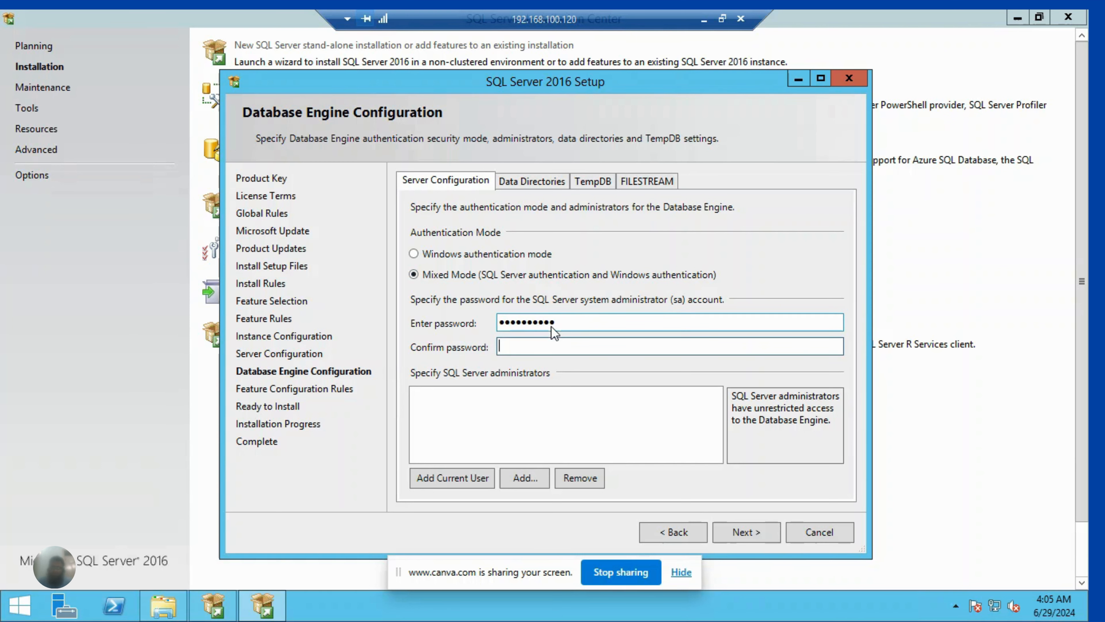
{"action": "type", "text": "•••••••••••"}
{"action": "double_click", "coordinate": [555, 322]}
{"action": "type", "text": "••••••••"}
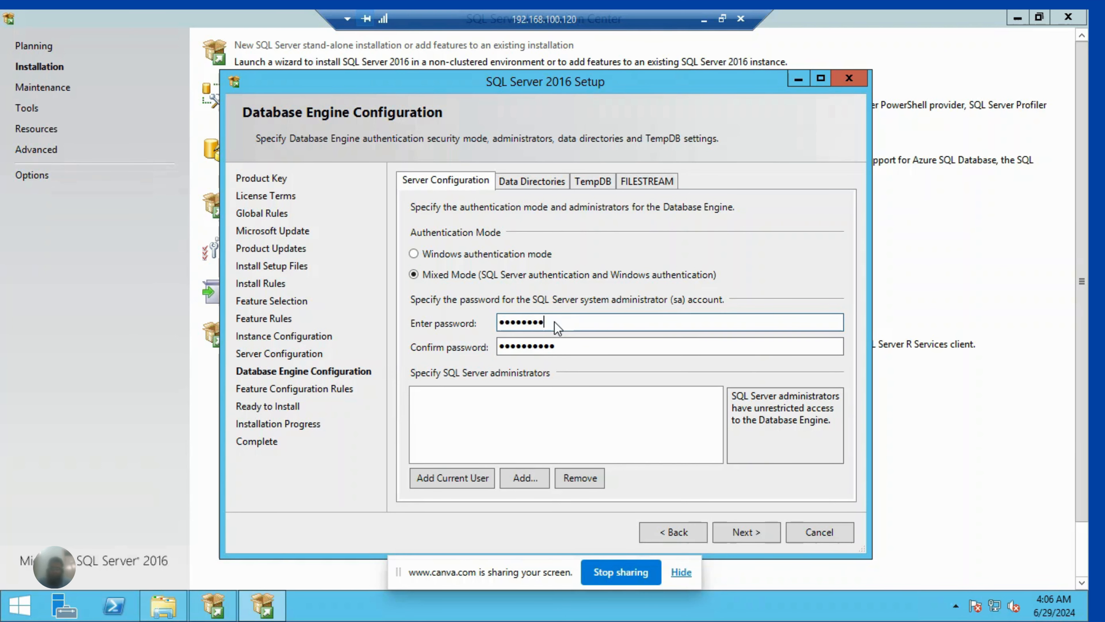
{"action": "type", "text": "•"}
- Add the current user as a SQL Server administrator and open the data directory settings
{"action": "left_click", "coordinate": [473, 437]}
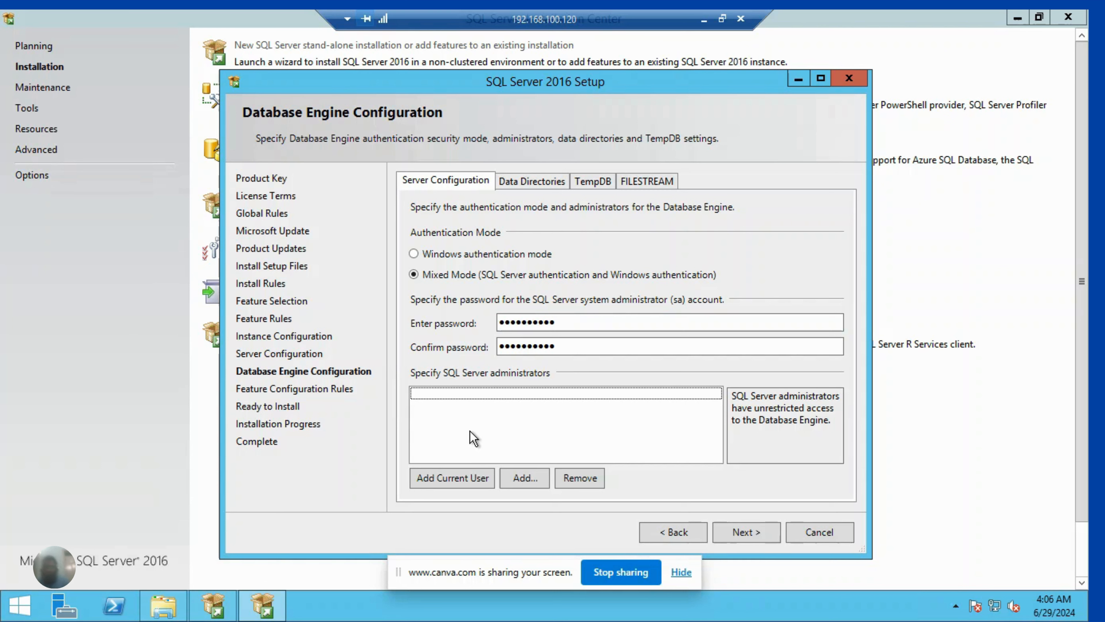
{"action": "left_click", "coordinate": [465, 478]}
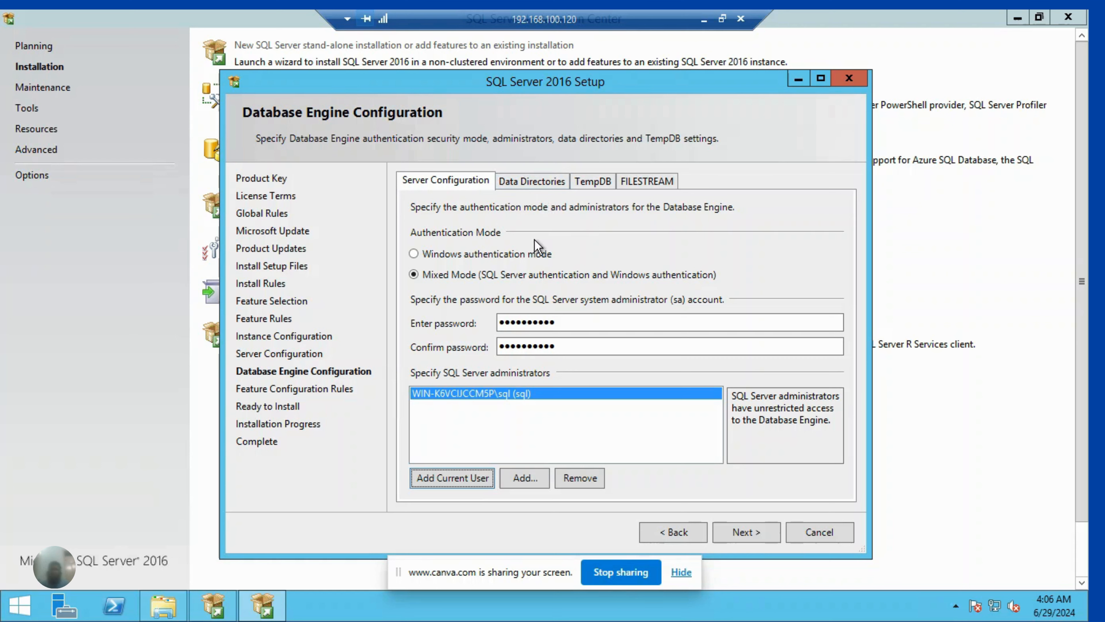
{"action": "left_click", "coordinate": [536, 181]}
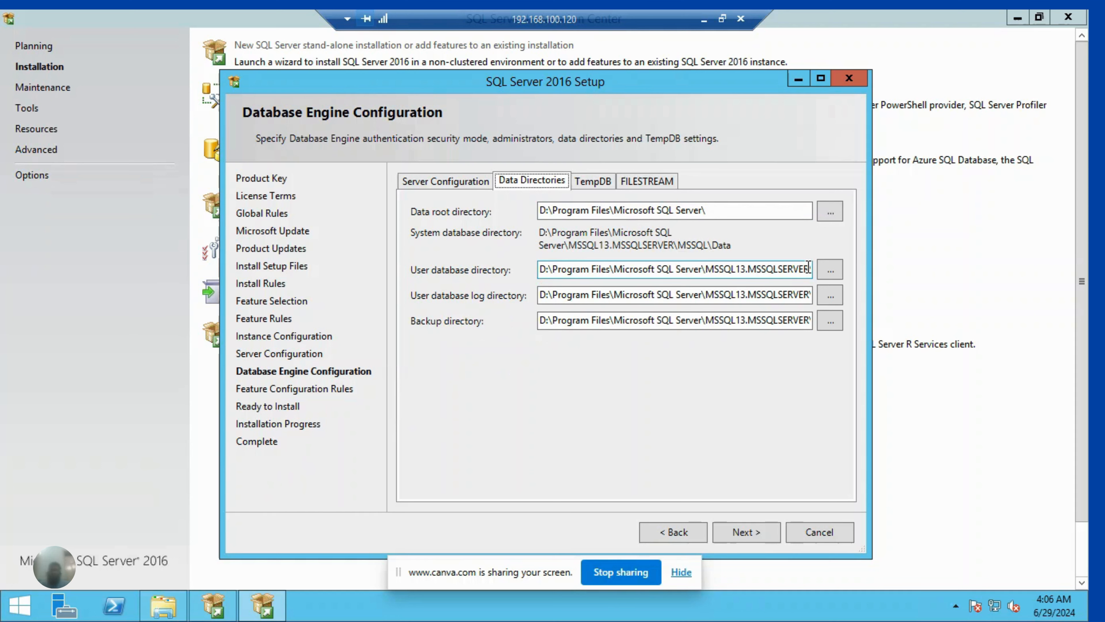
- Switch to File Explorer and create a folder named Database on Local Disk (D:)
{"action": "left_click", "coordinate": [173, 610]}
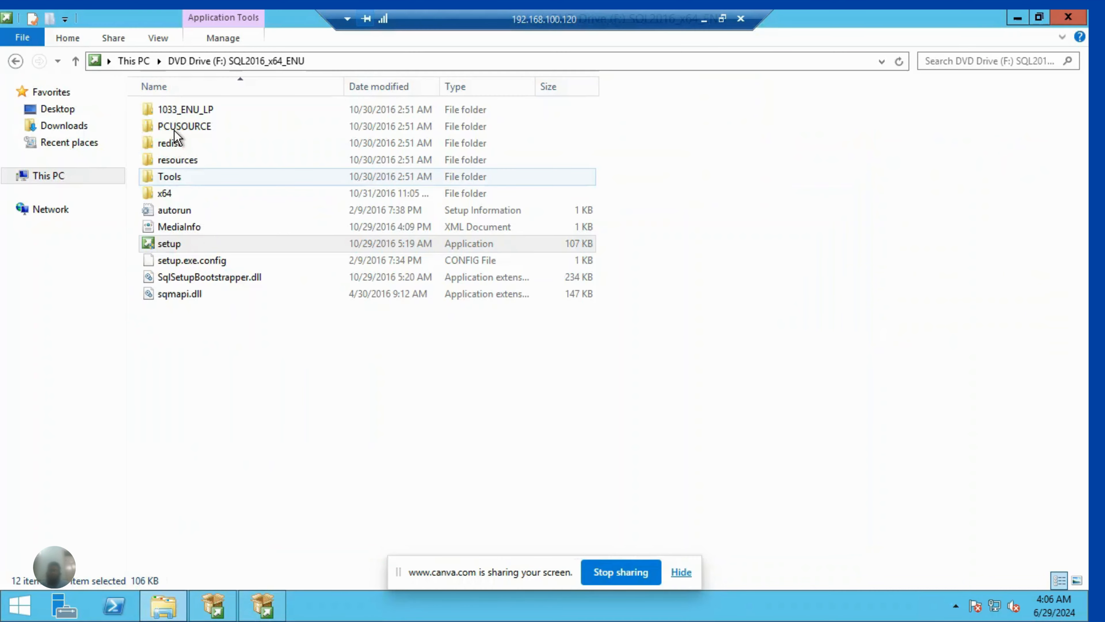
{"action": "left_click", "coordinate": [150, 60]}
{"action": "double_click", "coordinate": [436, 238]}
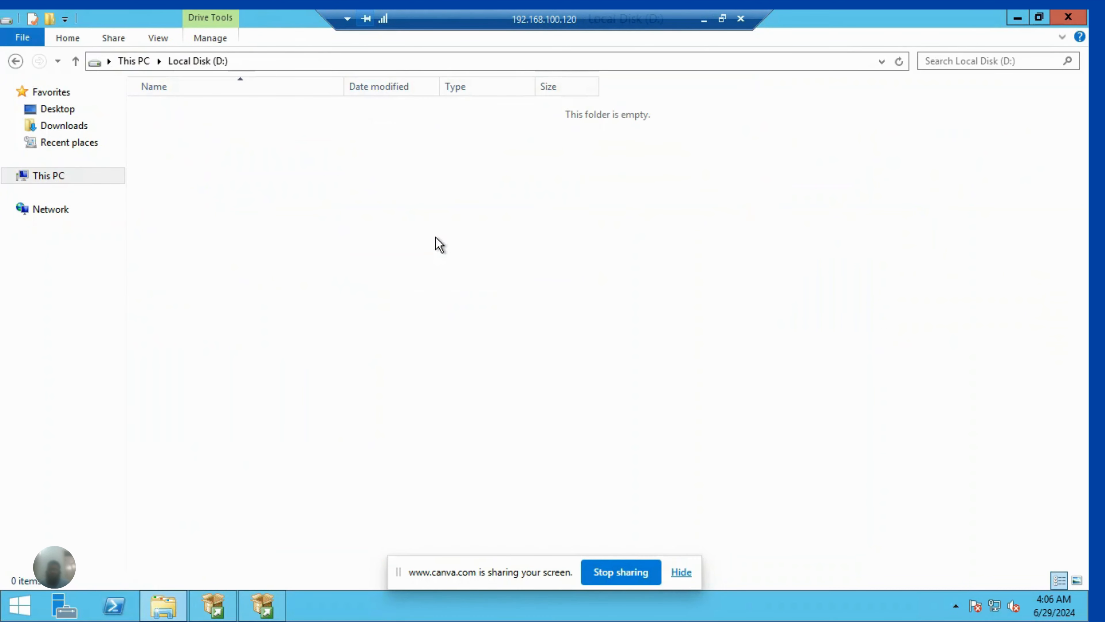
{"action": "right_click", "coordinate": [273, 188]}
{"action": "mouse_move", "coordinate": [310, 368]}
{"action": "left_click", "coordinate": [493, 372]}
{"action": "type", "text": "Database"}
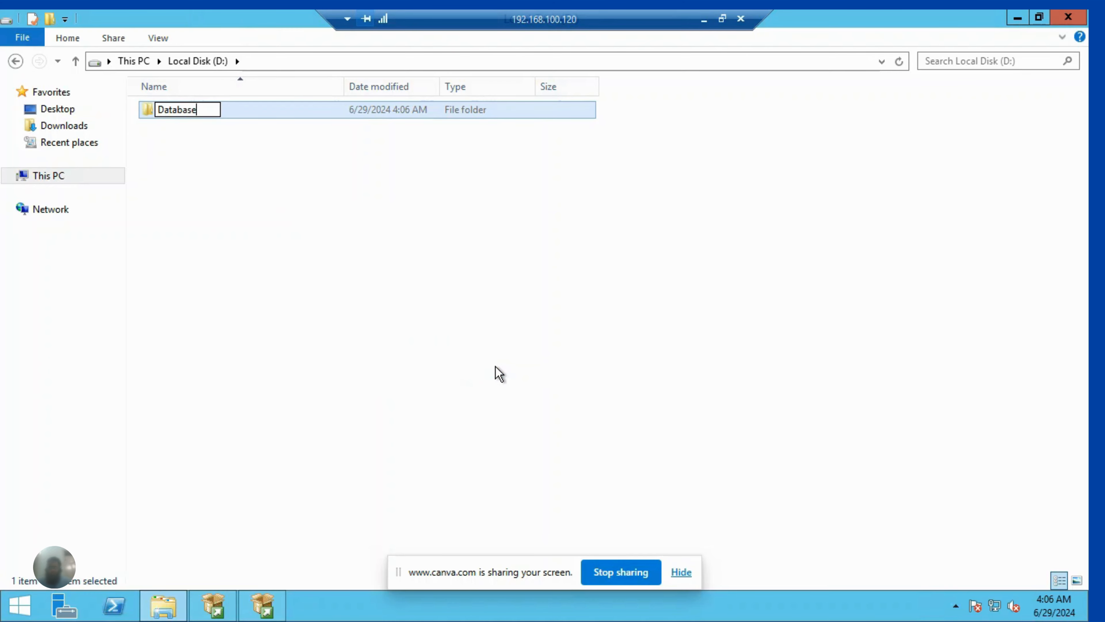
{"action": "left_click", "coordinate": [276, 108]}
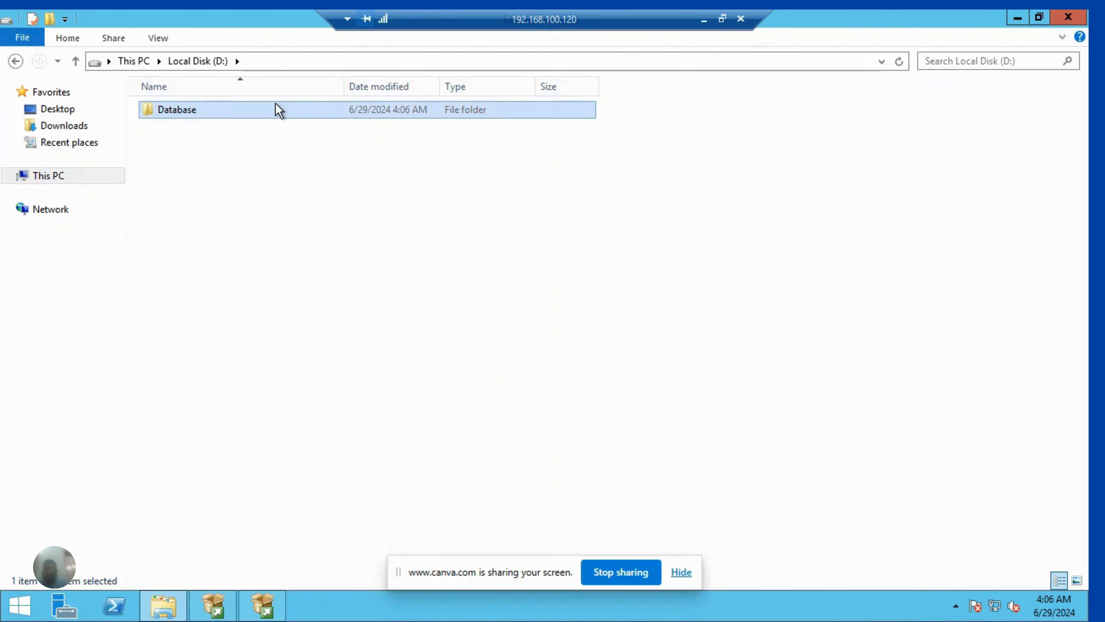
- Create a subfolder named Datafiles inside the Database folder
{"action": "double_click", "coordinate": [203, 109]}
{"action": "right_click", "coordinate": [197, 177]}
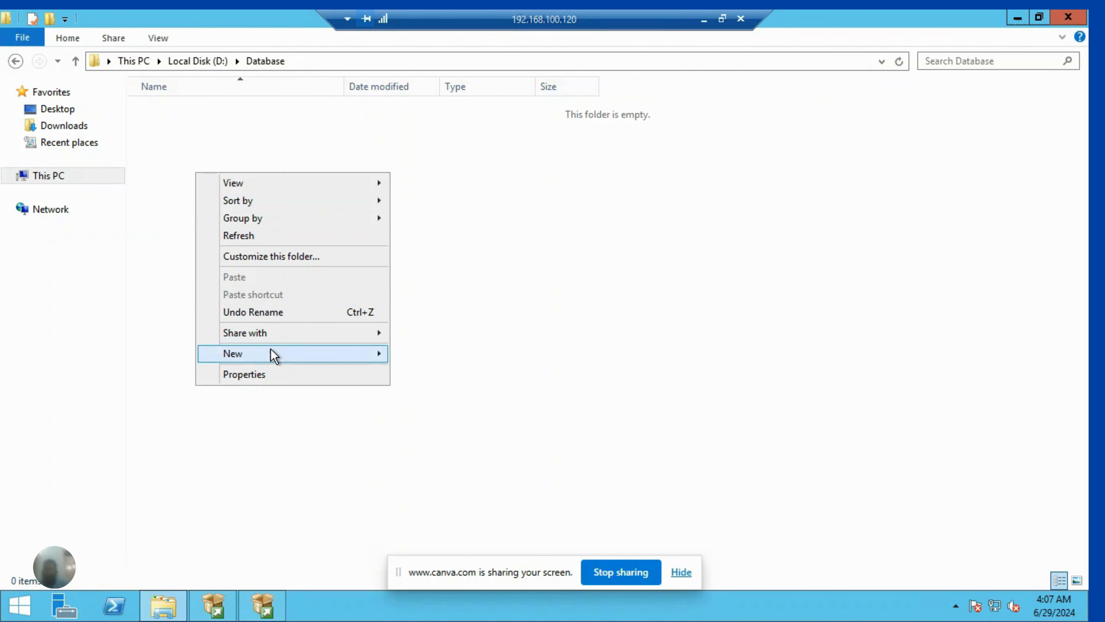
{"action": "mouse_move", "coordinate": [272, 354]}
{"action": "left_click", "coordinate": [426, 353]}
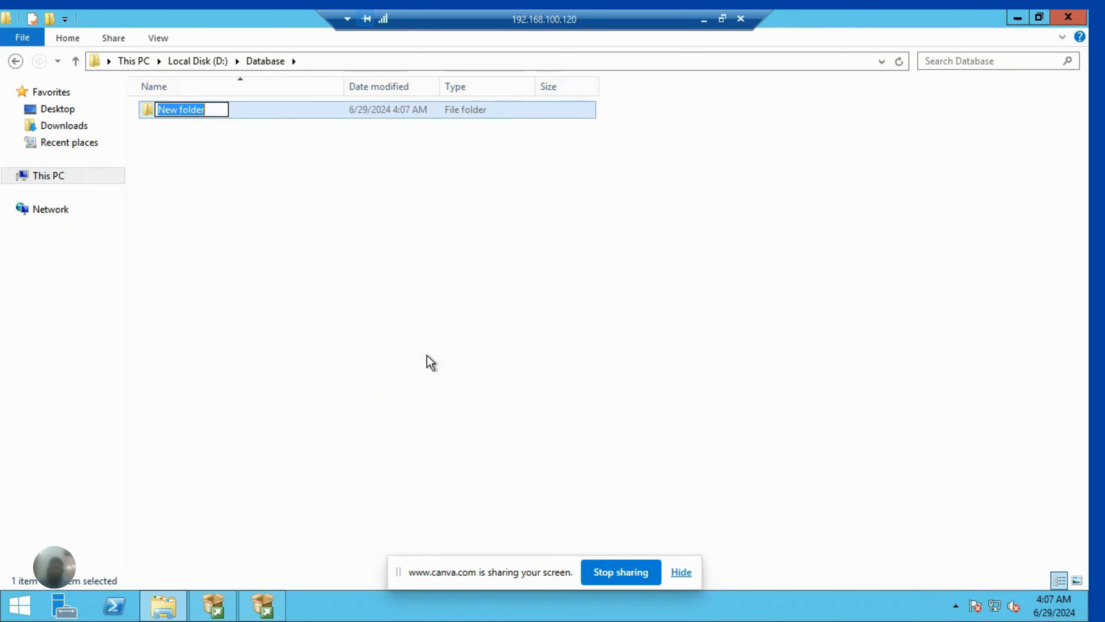
{"action": "type", "text": "Datafiles"}
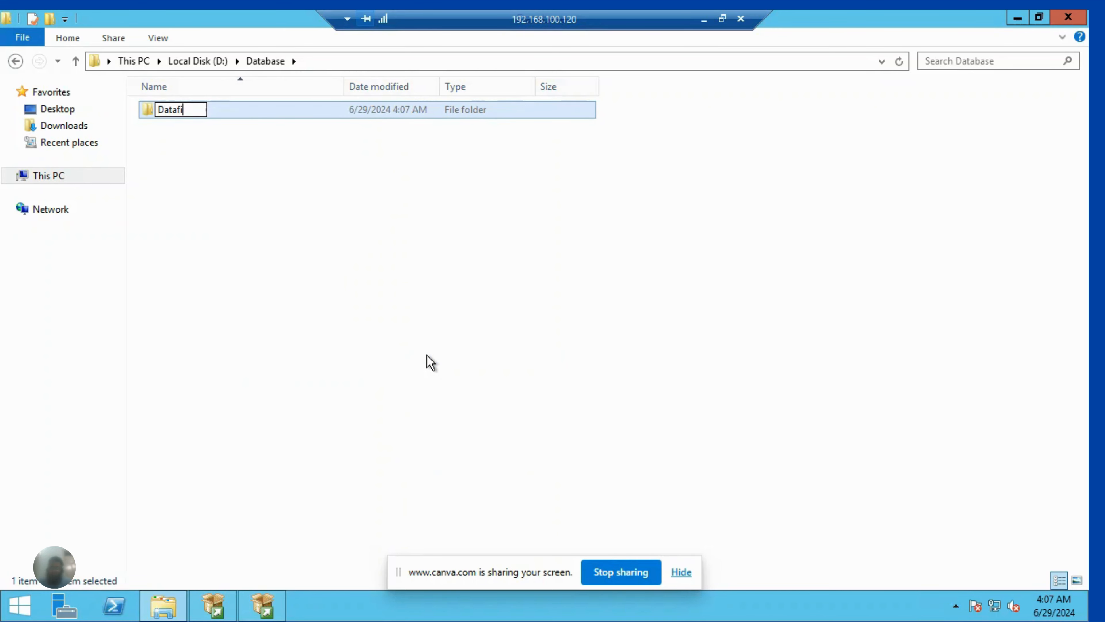
{"action": "left_click", "coordinate": [364, 318]}
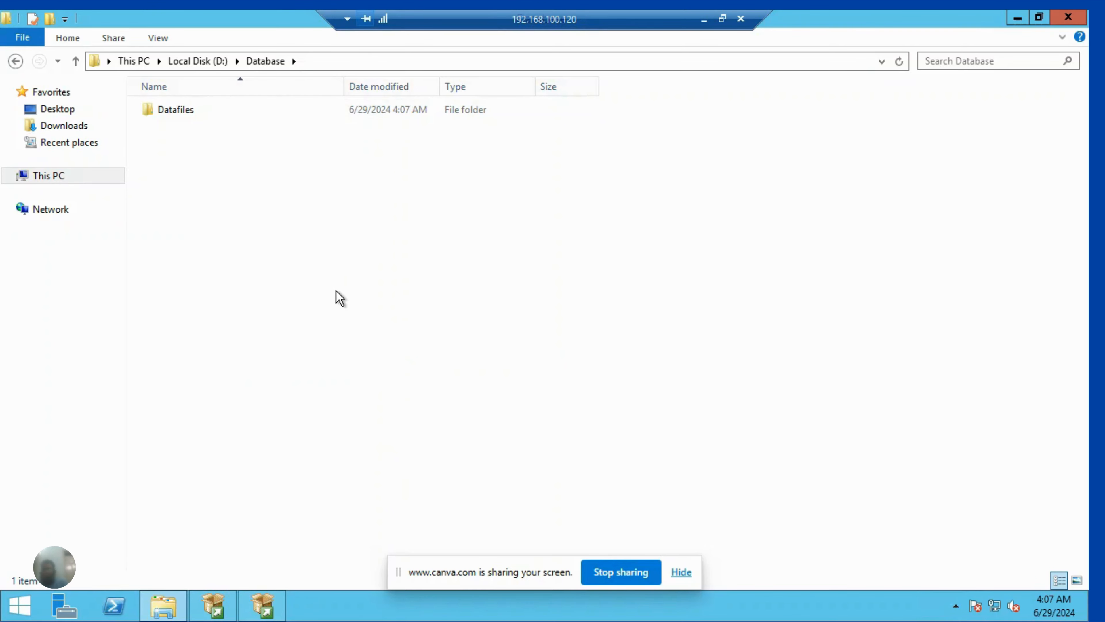
- Create a second subfolder named TLOG inside the Database folder
{"action": "right_click", "coordinate": [336, 291]}
{"action": "mouse_move", "coordinate": [385, 472]}
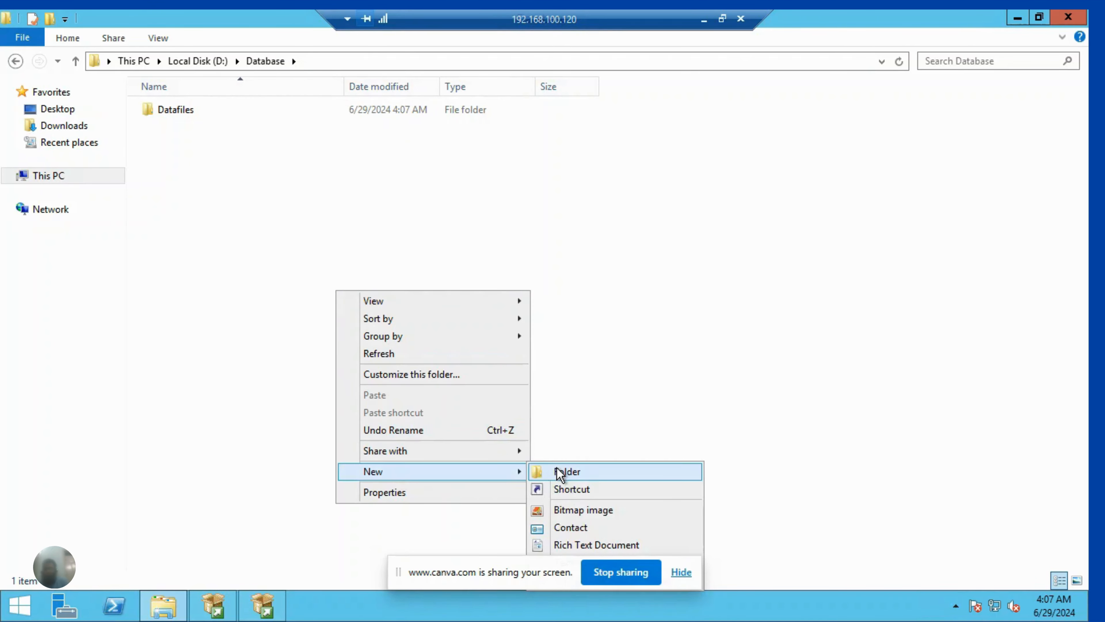
{"action": "left_click", "coordinate": [557, 470]}
{"action": "type", "text": "TLOGS"}
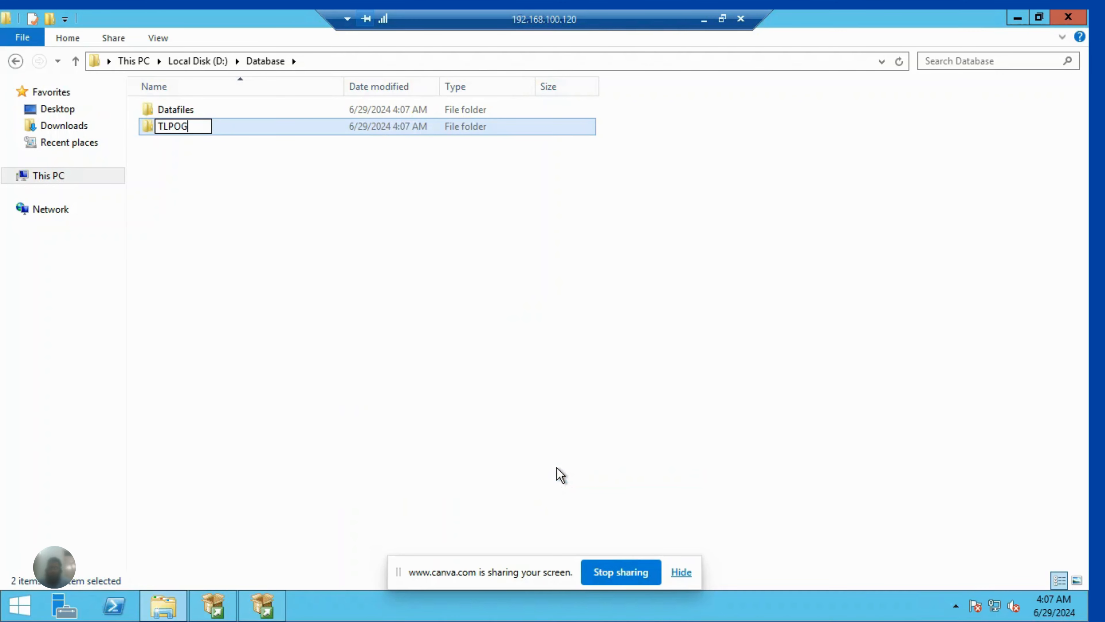
{"action": "key", "text": "BackSpace"}
{"action": "key", "text": "BackSpace"}
{"action": "key", "text": "BackSpace"}
{"action": "type", "text": "OG"}
{"action": "left_click", "coordinate": [350, 482]}
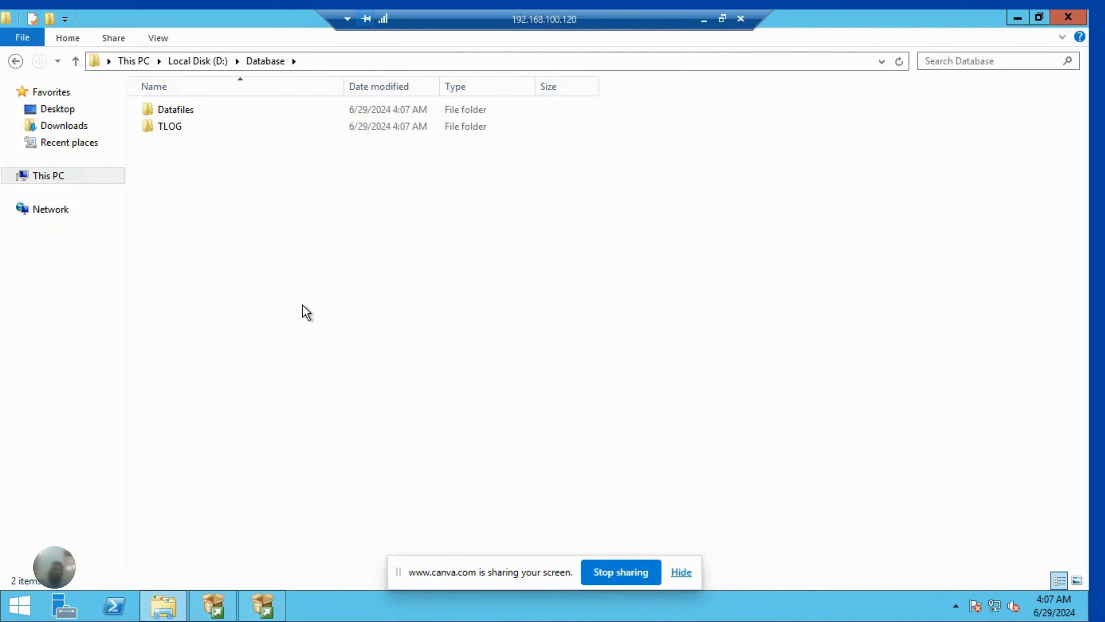
- Create a third subfolder named Backup inside the Database folder
{"action": "right_click", "coordinate": [204, 224]}
{"action": "mouse_move", "coordinate": [274, 405]}
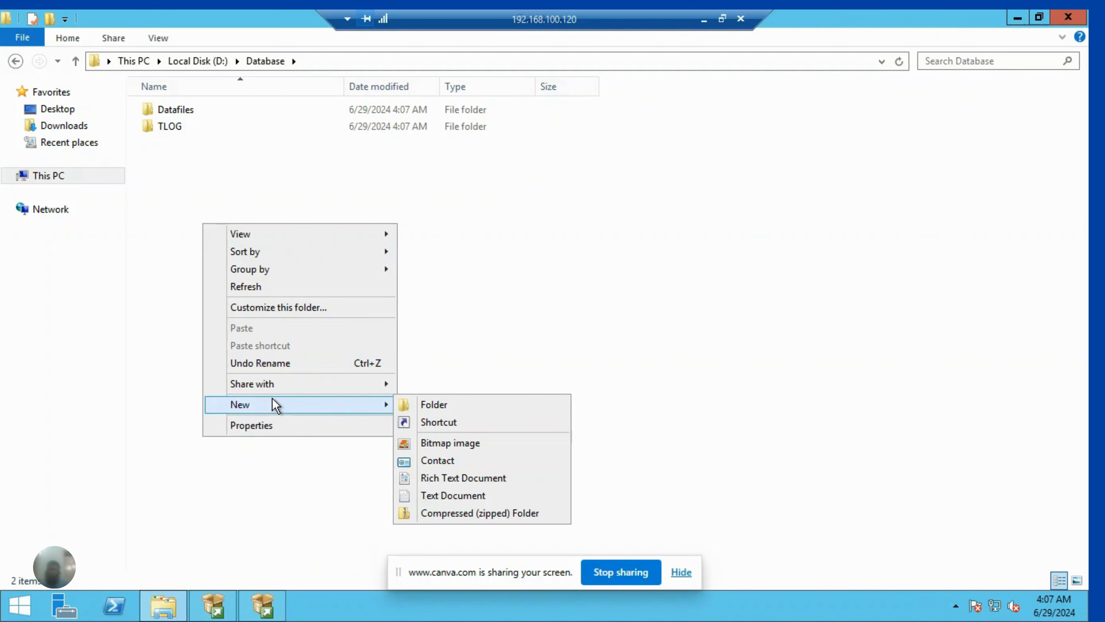
{"action": "left_click", "coordinate": [441, 411]}
{"action": "type", "text": "Backlog"}
{"action": "key", "text": "BackSpace"}
{"action": "key", "text": "BackSpace"}
{"action": "key", "text": "BackSpace"}
{"action": "type", "text": "up"}
{"action": "key", "text": "Return"}
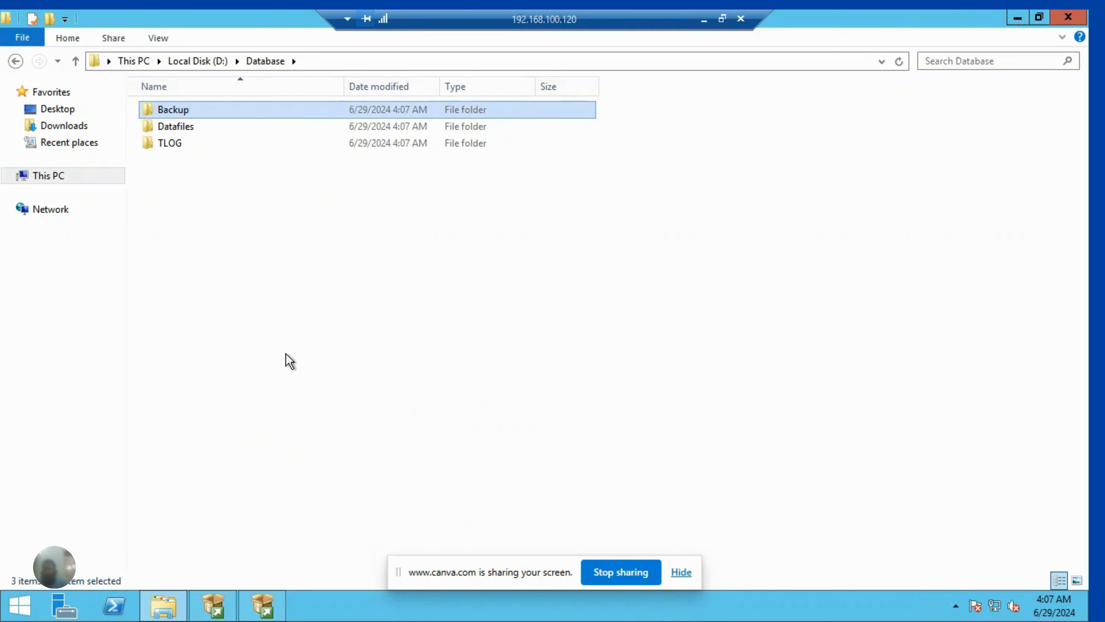
- Create a fourth subfolder named Tempfile inside the Database folder
{"action": "right_click", "coordinate": [289, 360]}
{"action": "mouse_move", "coordinate": [355, 534]}
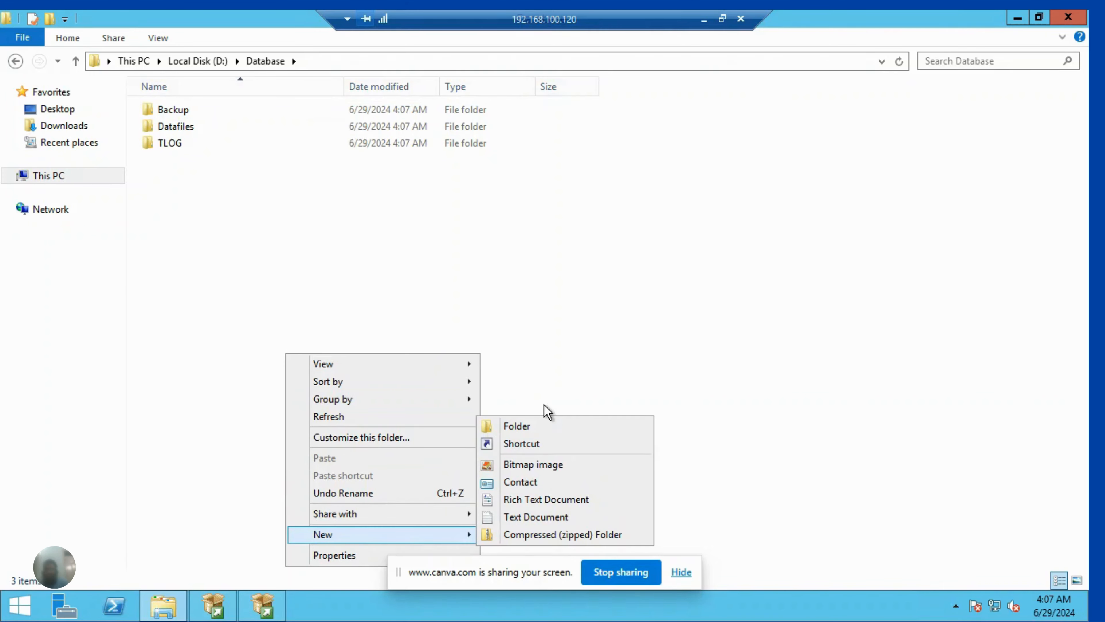
{"action": "left_click", "coordinate": [529, 430]}
{"action": "type", "text": "TEmpfi"}
{"action": "key", "text": "BackSpace"}
{"action": "key", "text": "BackSpace"}
{"action": "key", "text": "BackSpace"}
{"action": "key", "text": "BackSpace"}
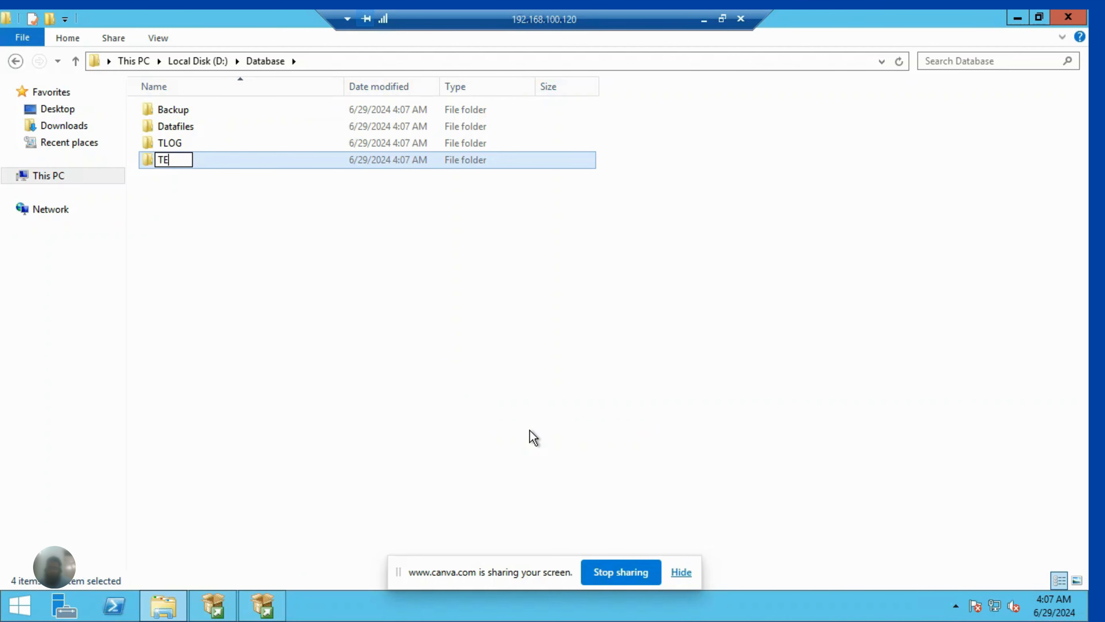
{"action": "key", "text": "BackSpace"}
{"action": "type", "text": "empfil"}
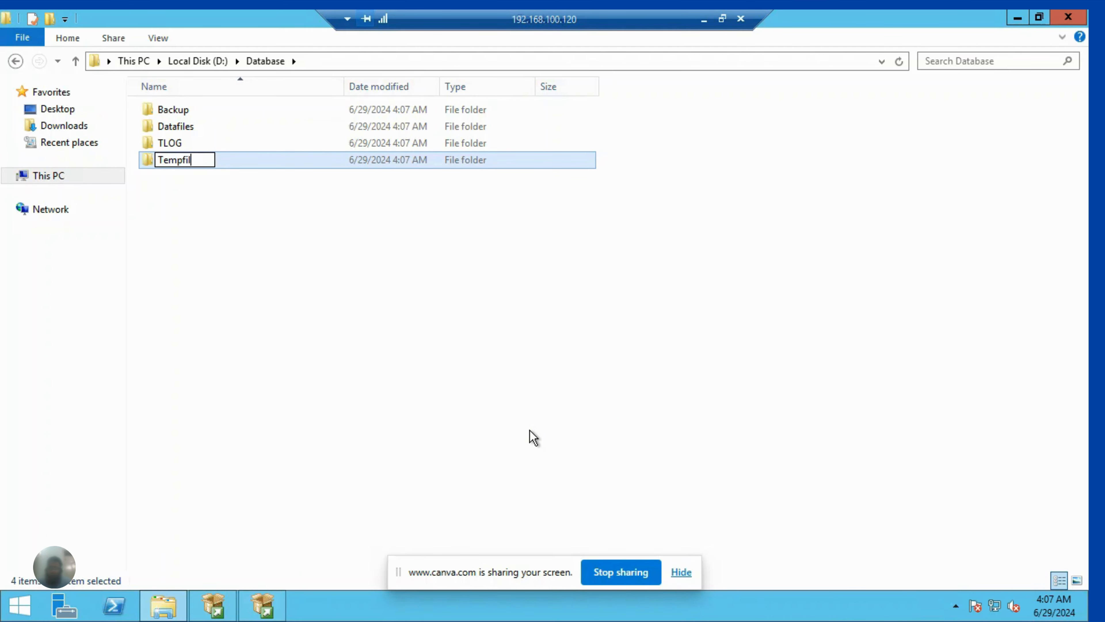
{"action": "type", "text": "e"}
{"action": "key", "text": "Return"}
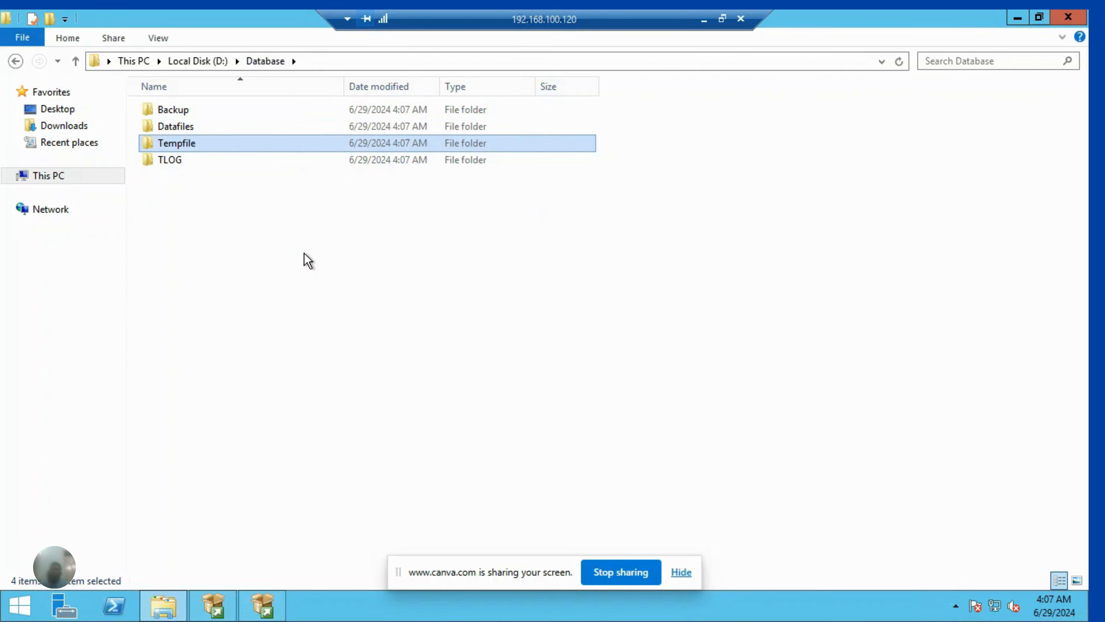
- Copy the path of the Datafiles folder and set it as the data root directory in SQL Server 2016 Setup: D:\Database\Datafiles
{"action": "double_click", "coordinate": [190, 128]}
{"action": "left_click", "coordinate": [354, 63]}
{"action": "key", "text": "ctrl+c"}
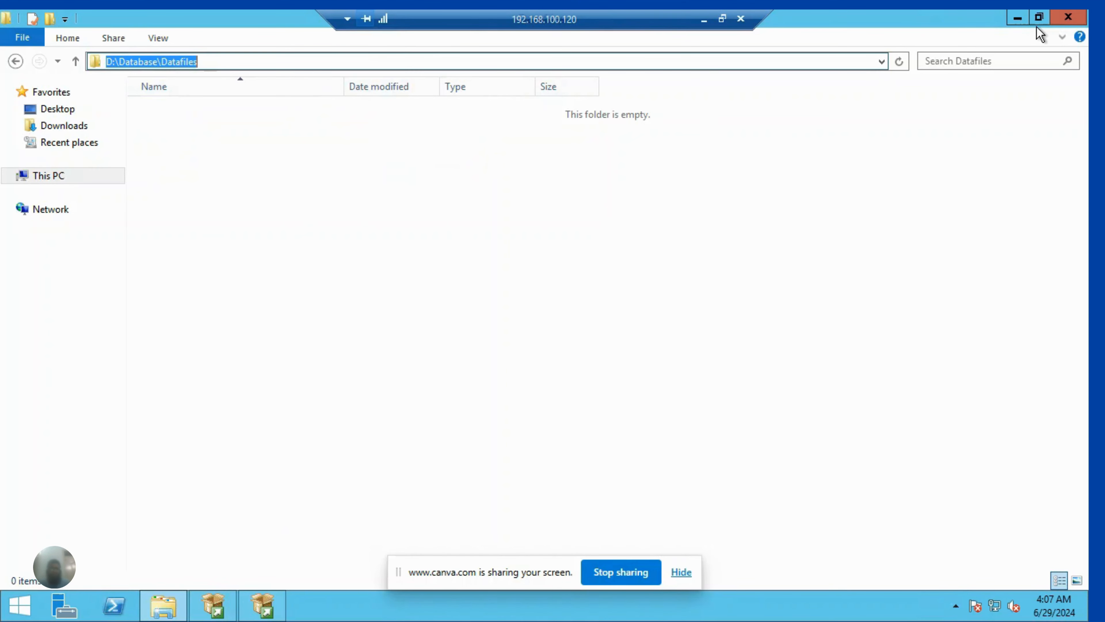
{"action": "left_click", "coordinate": [1017, 18]}
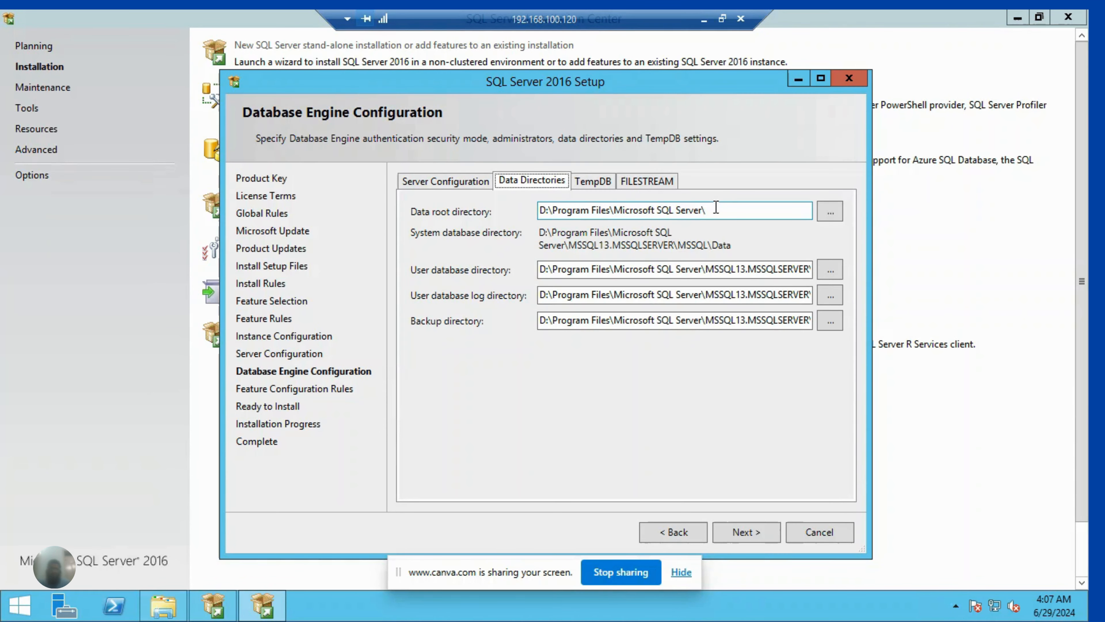
{"action": "left_click_drag", "start_coordinate": [715, 209], "coordinate": [502, 183]}
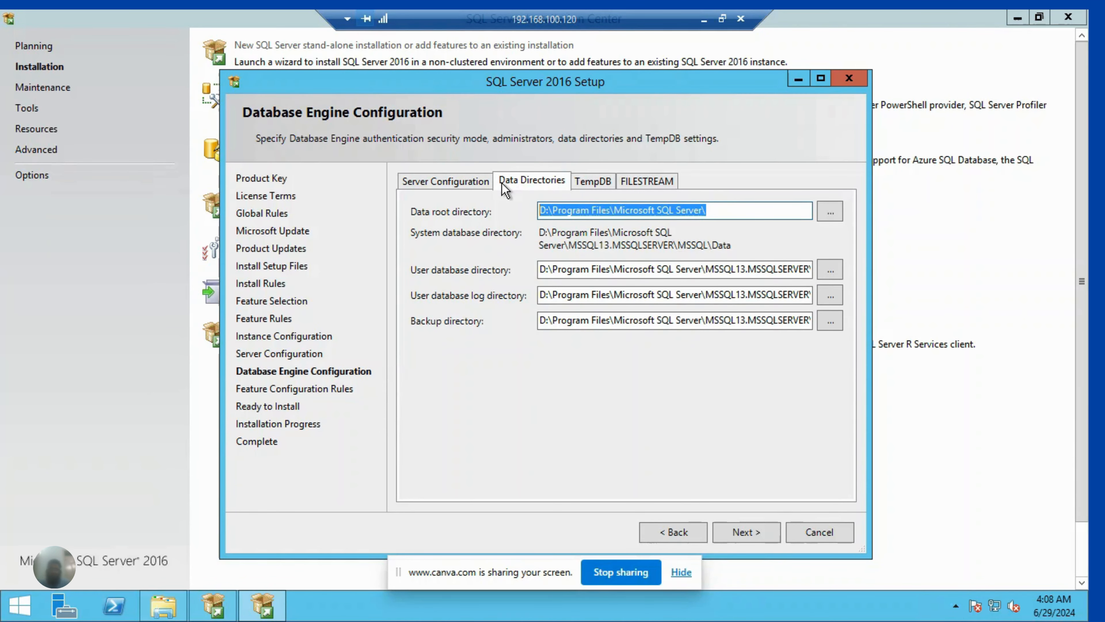
{"action": "key", "text": "ctrl+v"}
- Replace the user database directory with the copied path D:\Database\Datafiles
{"action": "double_click", "coordinate": [708, 257]}
{"action": "left_click", "coordinate": [708, 256]}
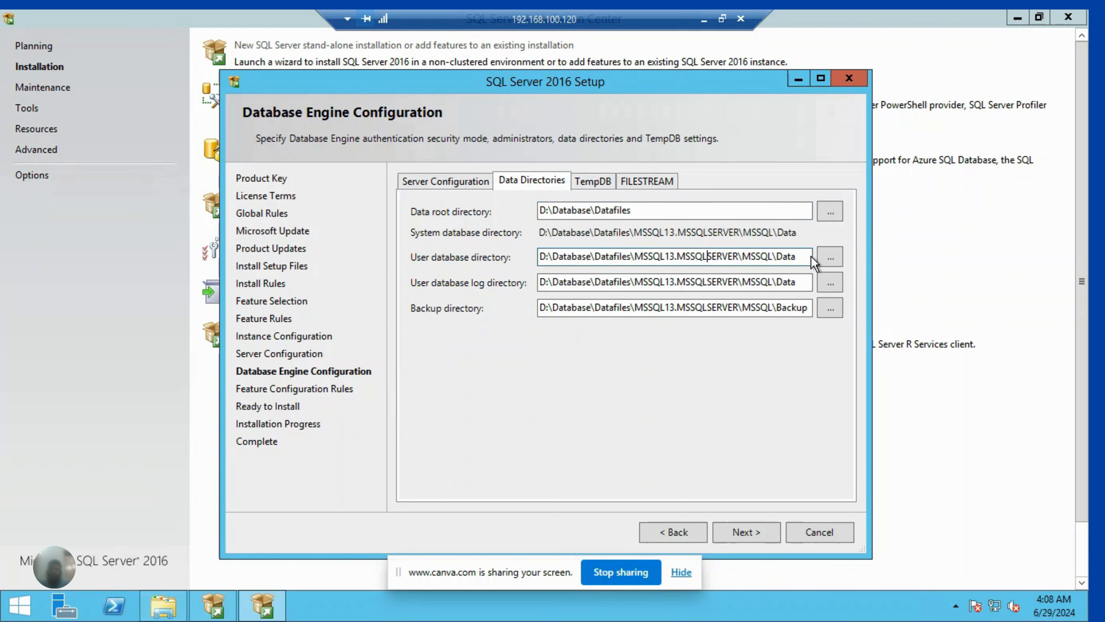
{"action": "left_click_drag", "start_coordinate": [799, 258], "coordinate": [542, 254]}
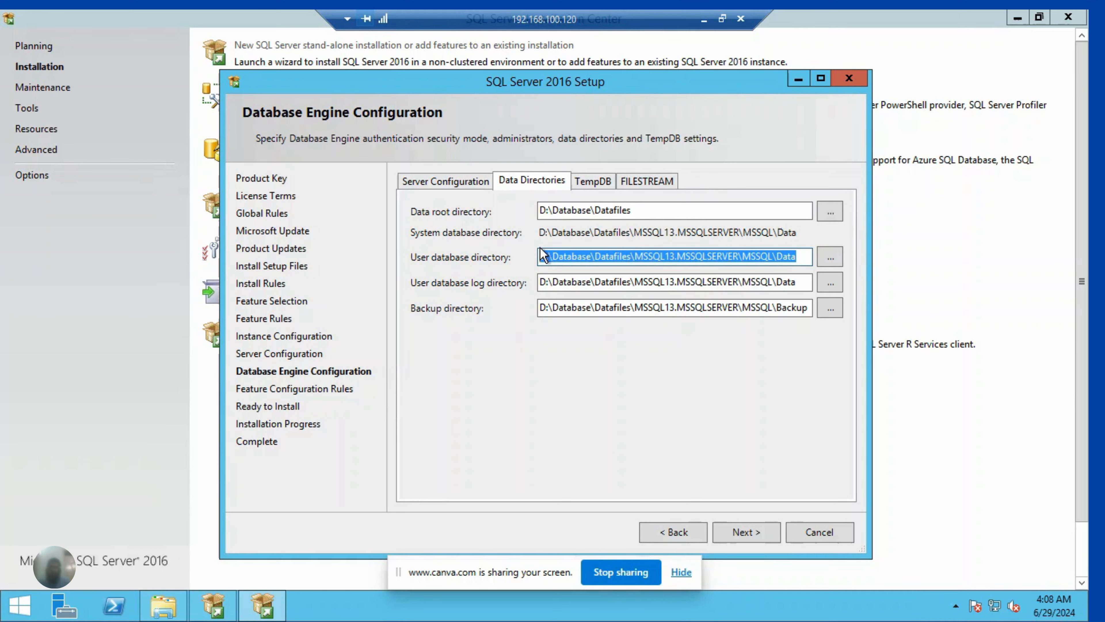
{"action": "key", "text": "ctrl+v"}
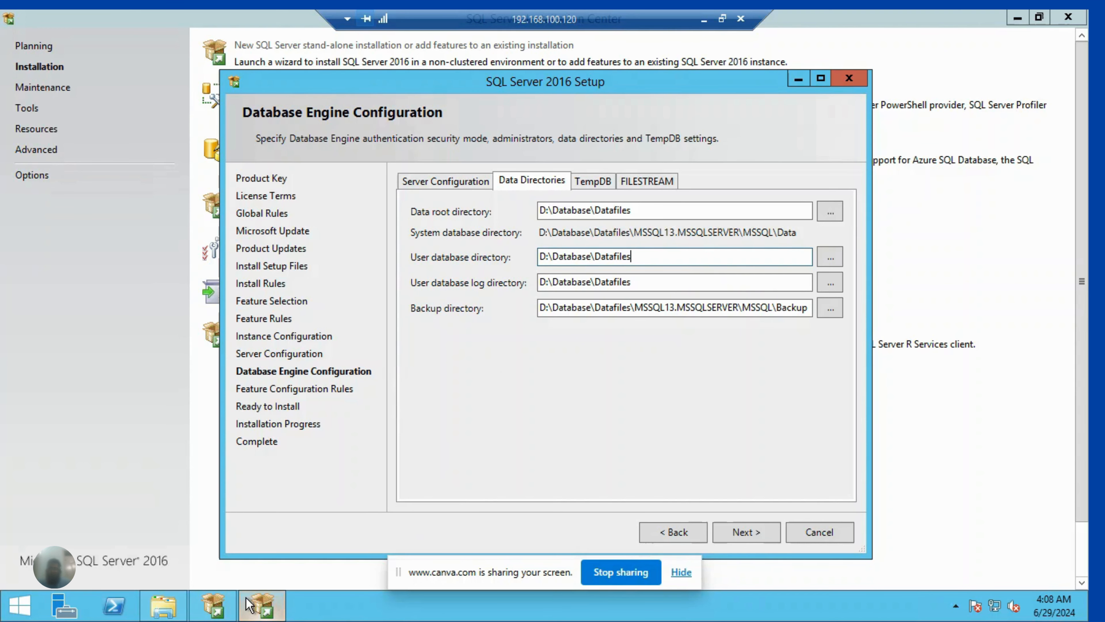
- Copy the TLOG folder's path from File Explorer and set the user database log directory in the setup to D:\Database\TLOG
{"action": "left_click", "coordinate": [163, 605]}
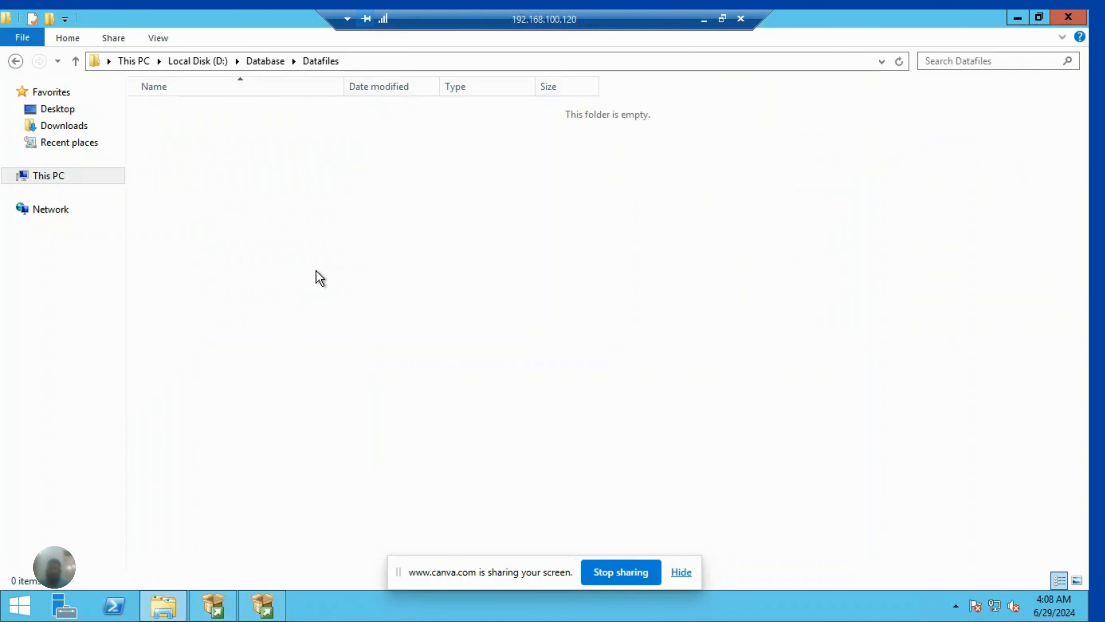
{"action": "left_click", "coordinate": [262, 68]}
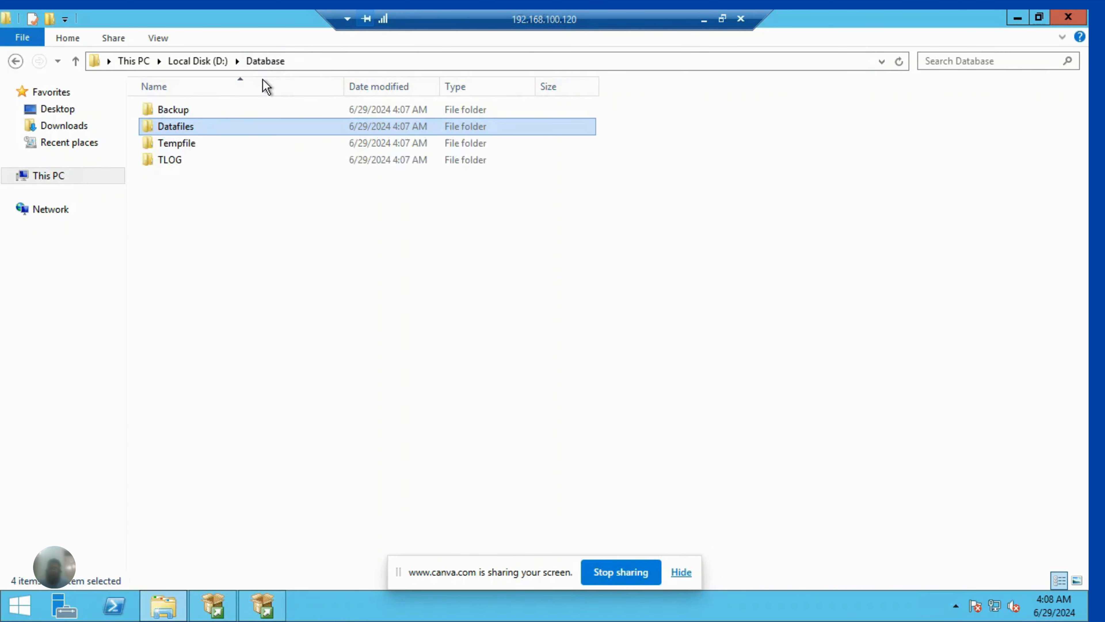
{"action": "double_click", "coordinate": [208, 161]}
{"action": "left_click", "coordinate": [347, 59]}
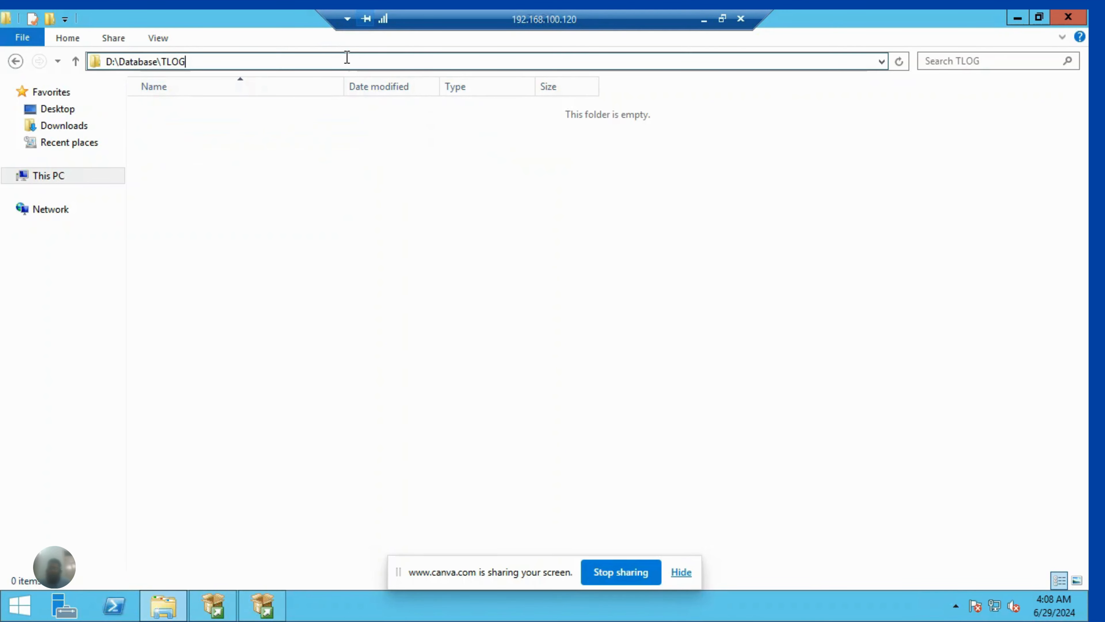
{"action": "double_click", "coordinate": [347, 58]}
{"action": "left_click", "coordinate": [347, 57]}
{"action": "left_click_drag", "start_coordinate": [347, 58], "coordinate": [92, 57]}
{"action": "key", "text": "ctrl+c"}
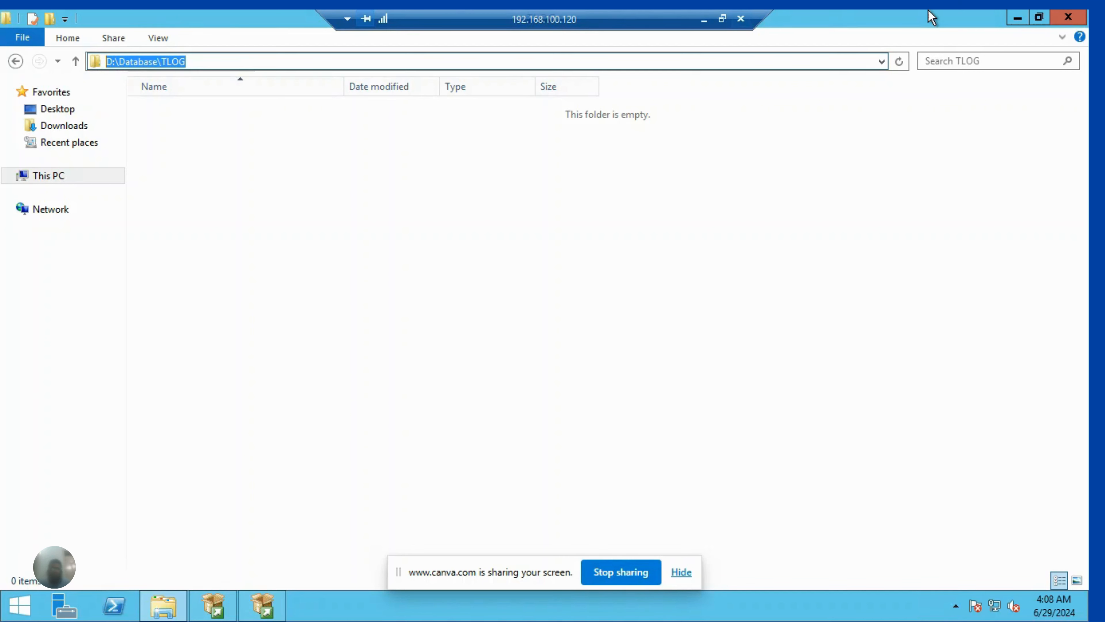
{"action": "left_click", "coordinate": [1017, 17]}
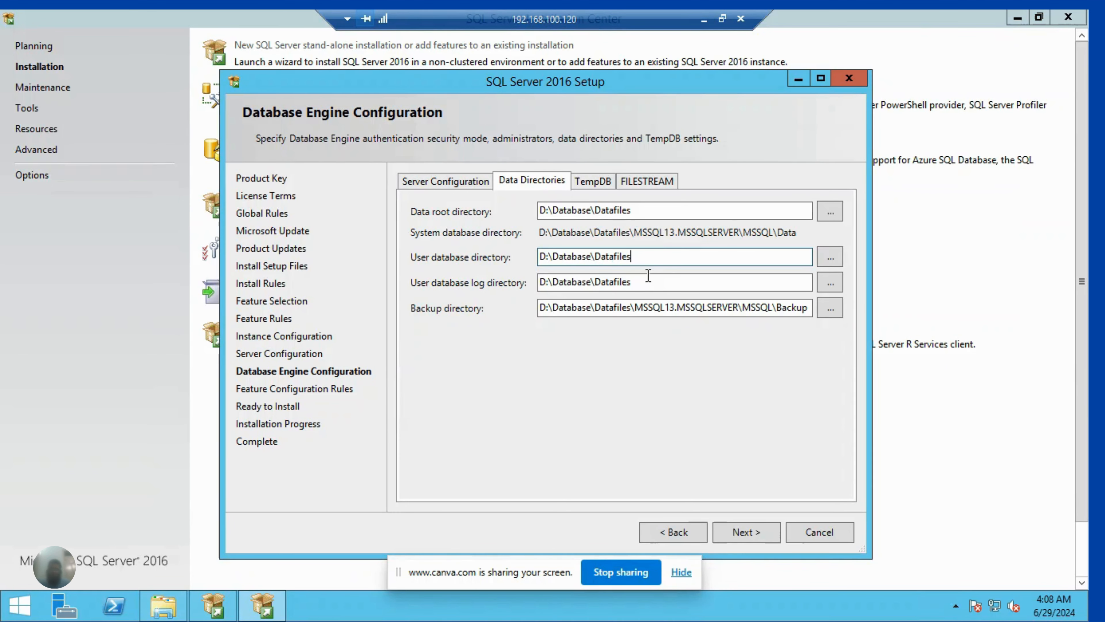
{"action": "left_click_drag", "start_coordinate": [632, 282], "coordinate": [433, 265]}
{"action": "key", "text": "ctrl+v"}
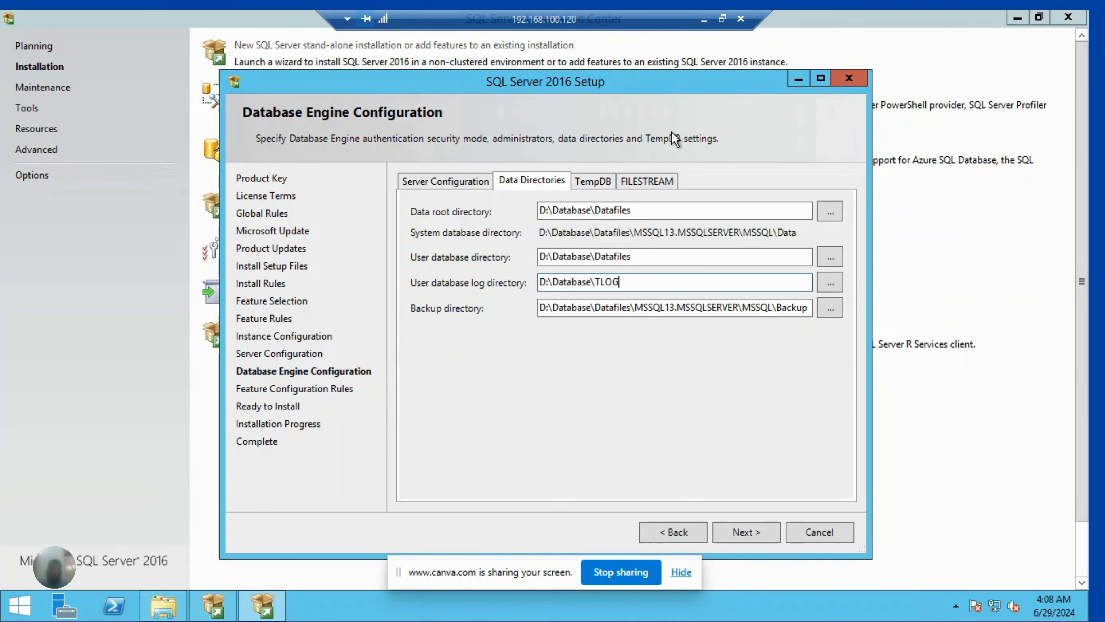
- Copy the Backup folder's path from File Explorer and set the backup directory in the setup to D:\Database\Backup
{"action": "left_click", "coordinate": [1019, 18]}
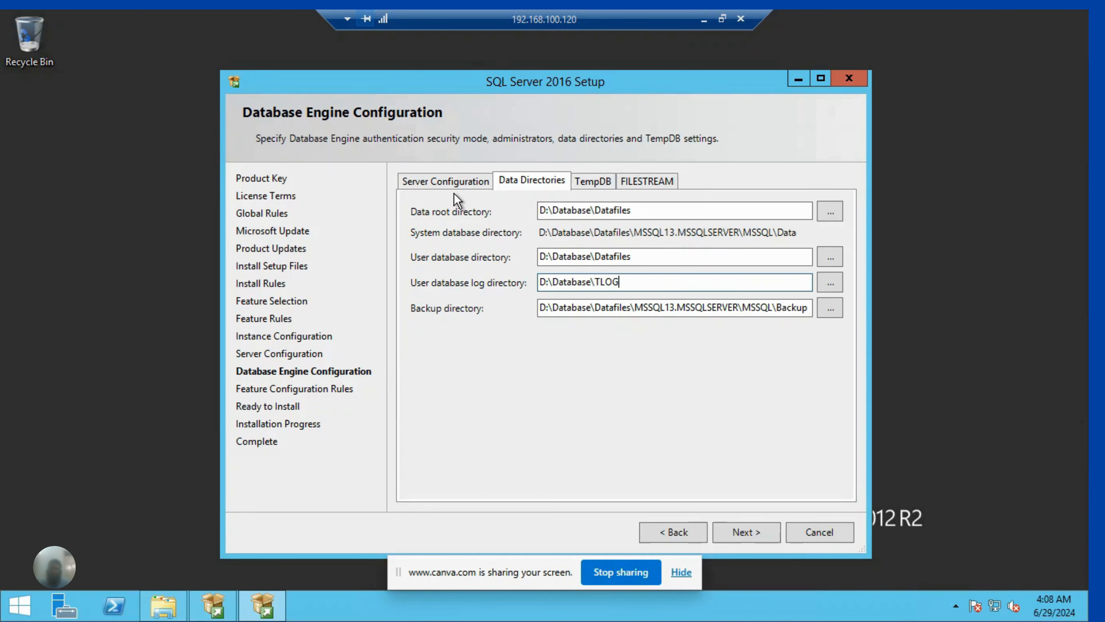
{"action": "left_click", "coordinate": [173, 605]}
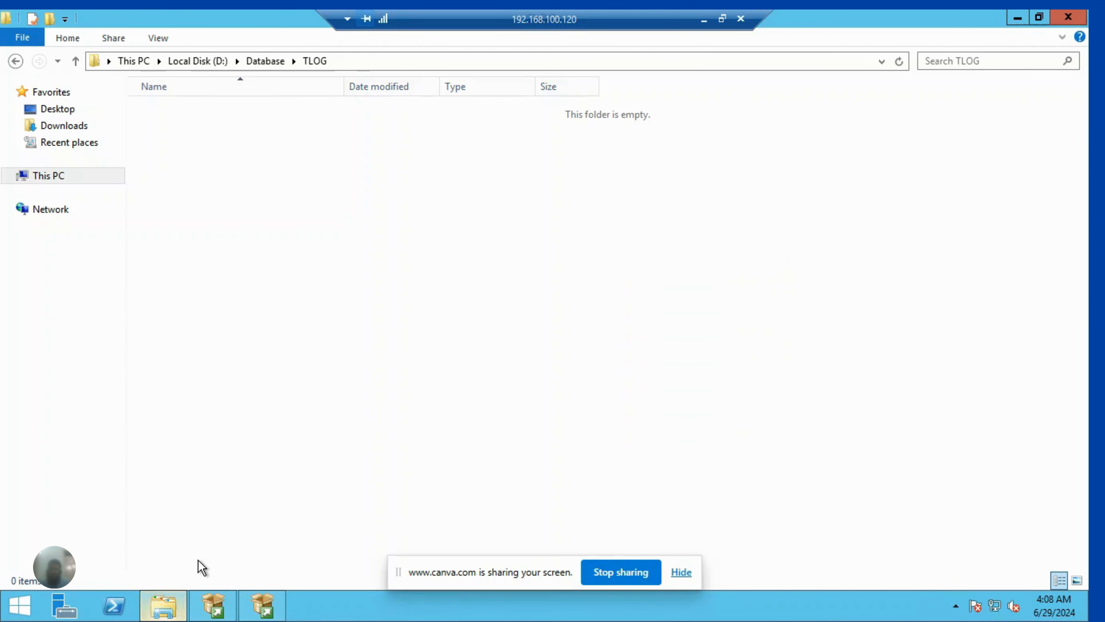
{"action": "left_click", "coordinate": [263, 66]}
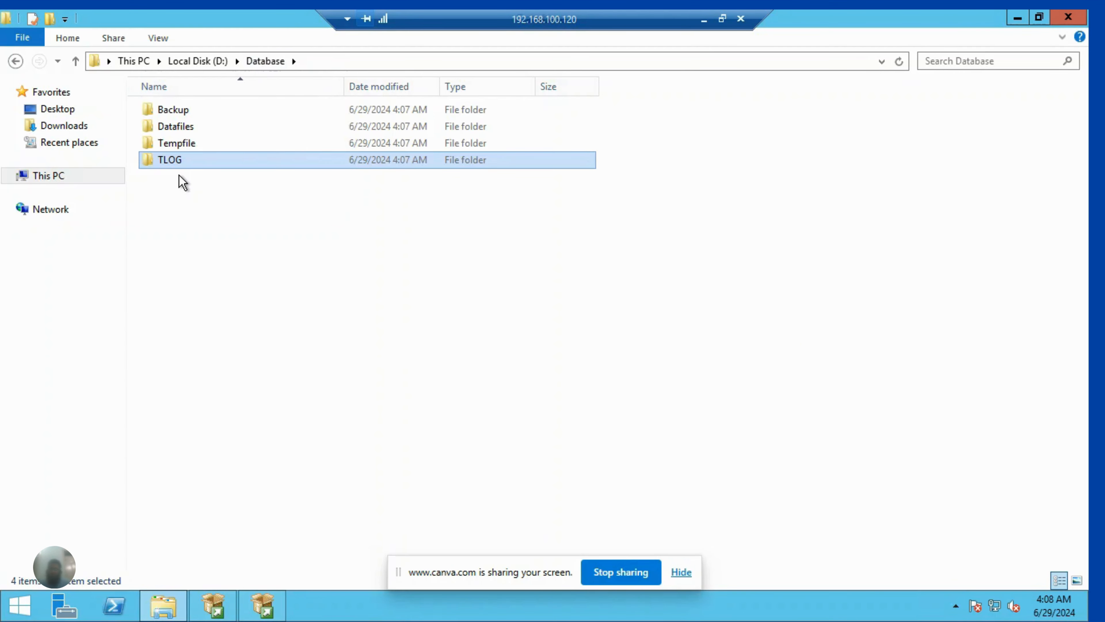
{"action": "double_click", "coordinate": [178, 109]}
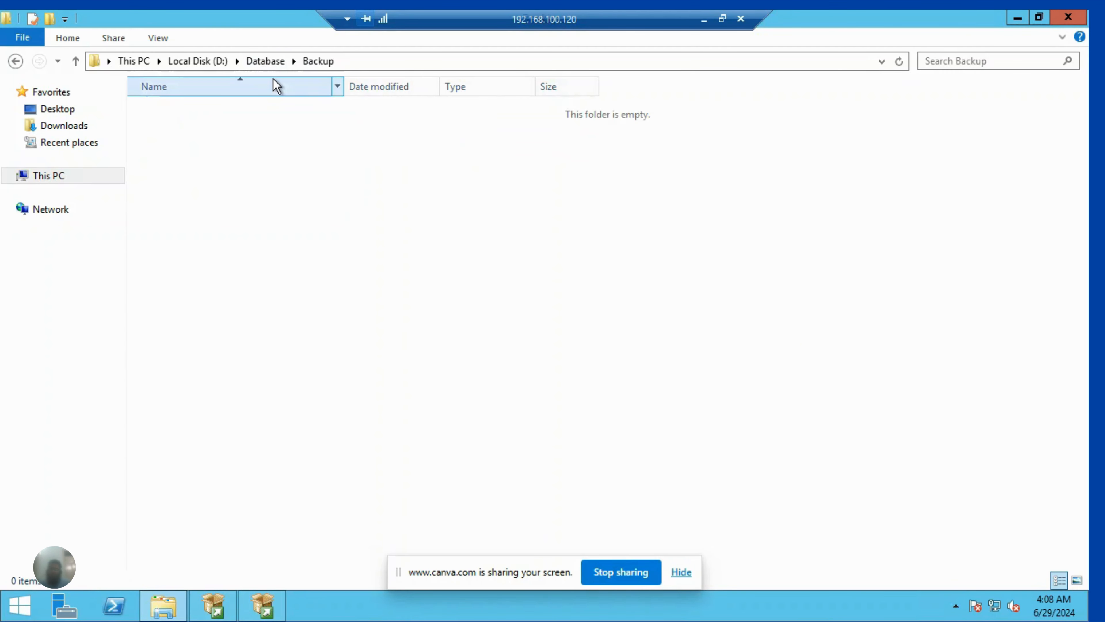
{"action": "left_click", "coordinate": [348, 60]}
{"action": "key", "text": "ctrl+c"}
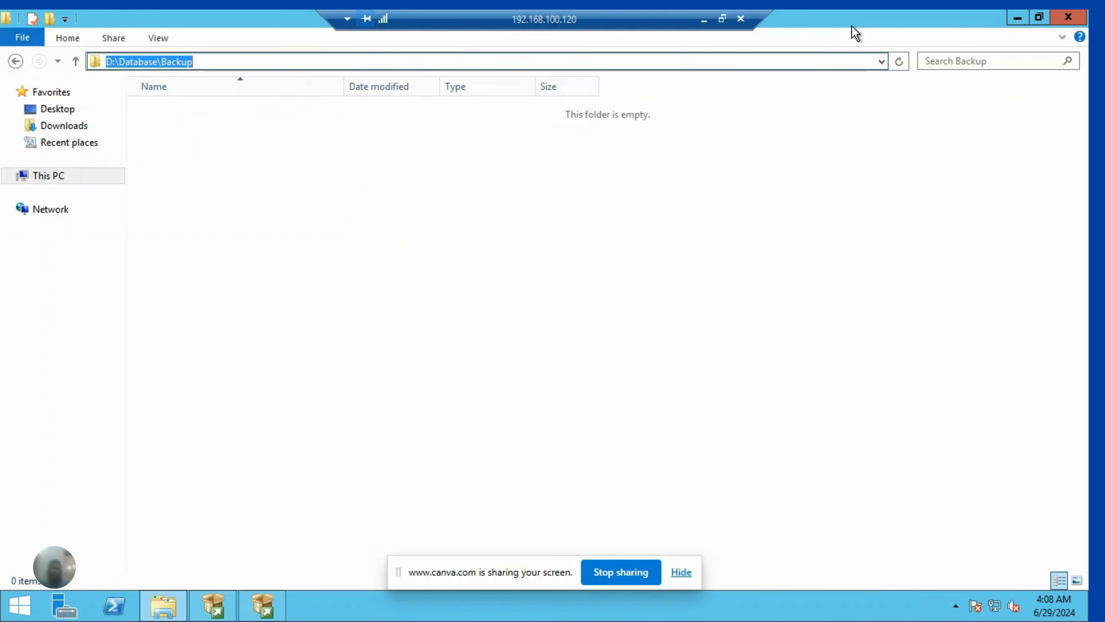
{"action": "left_click", "coordinate": [1015, 20]}
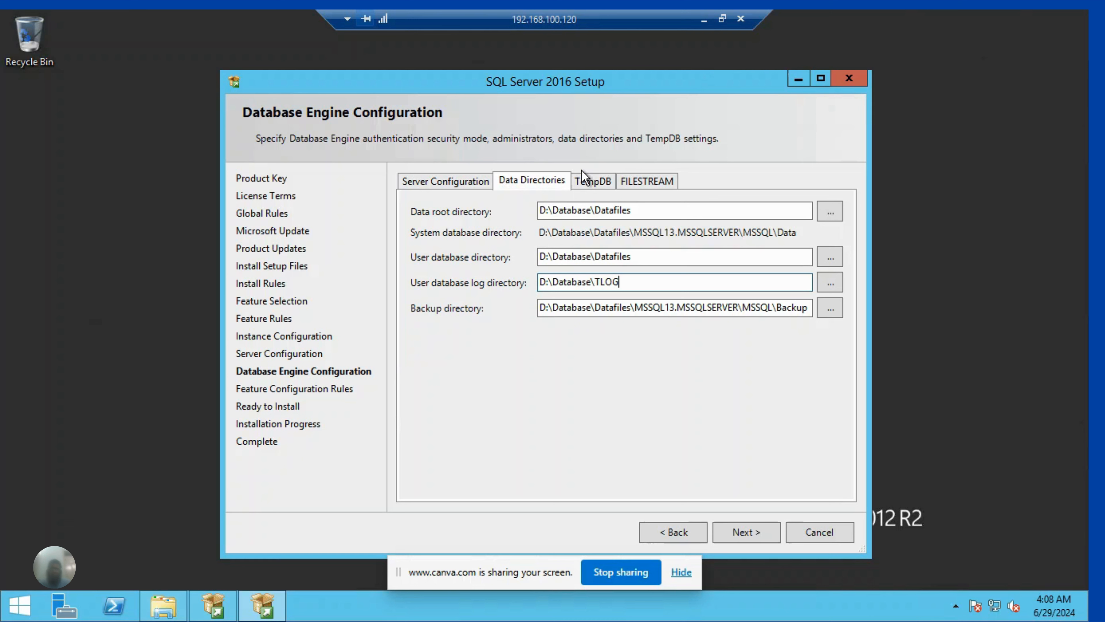
{"action": "left_click", "coordinate": [590, 307]}
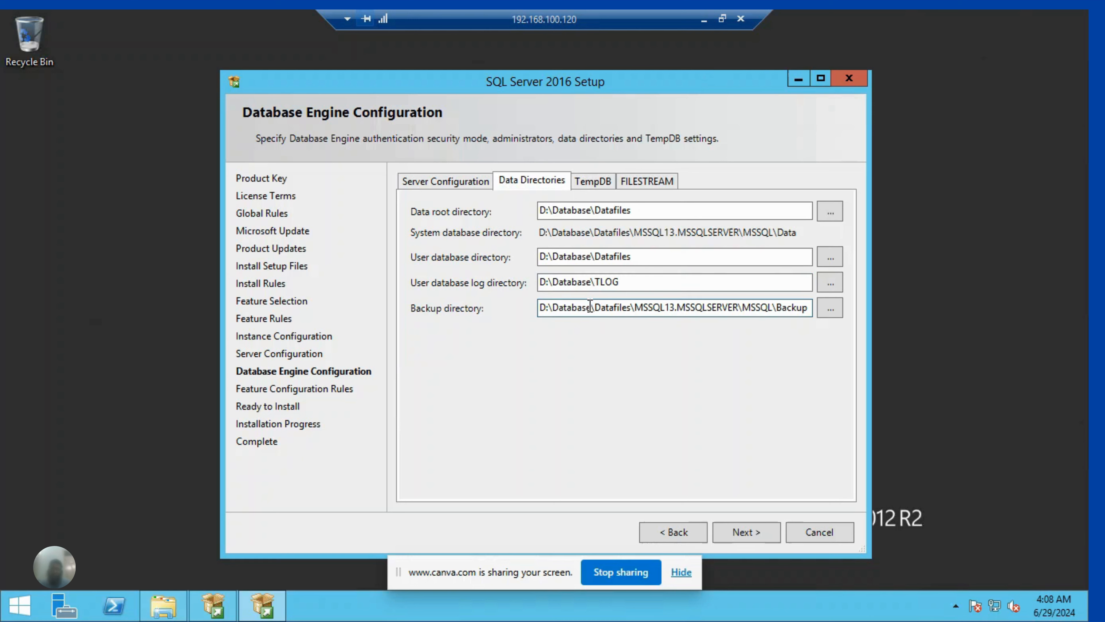
{"action": "double_click", "coordinate": [590, 307]}
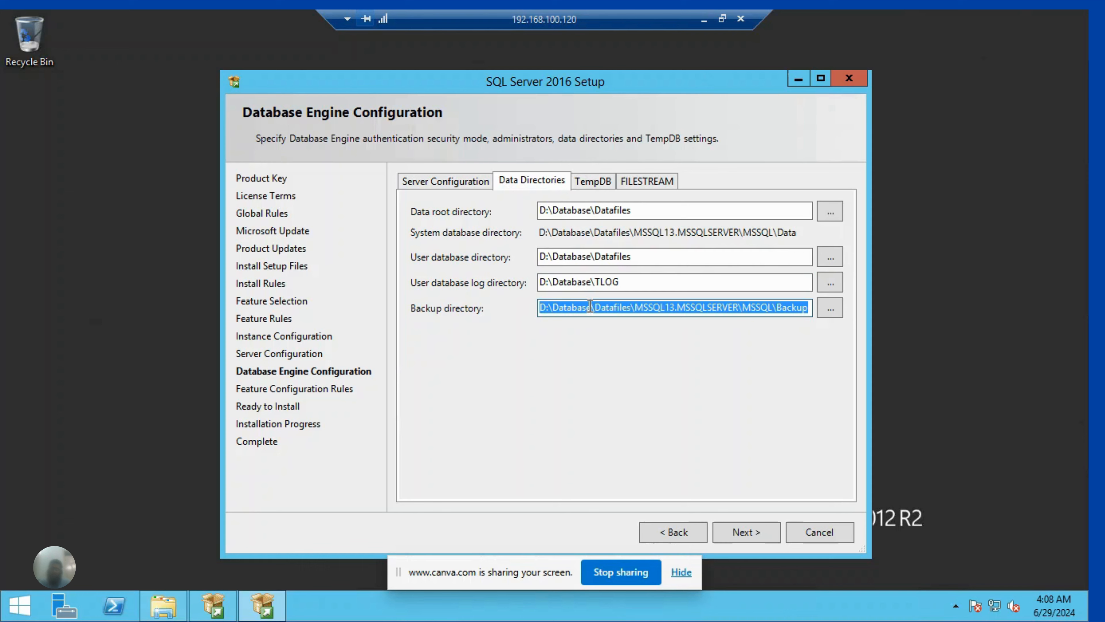
{"action": "key", "text": "ctrl+v"}
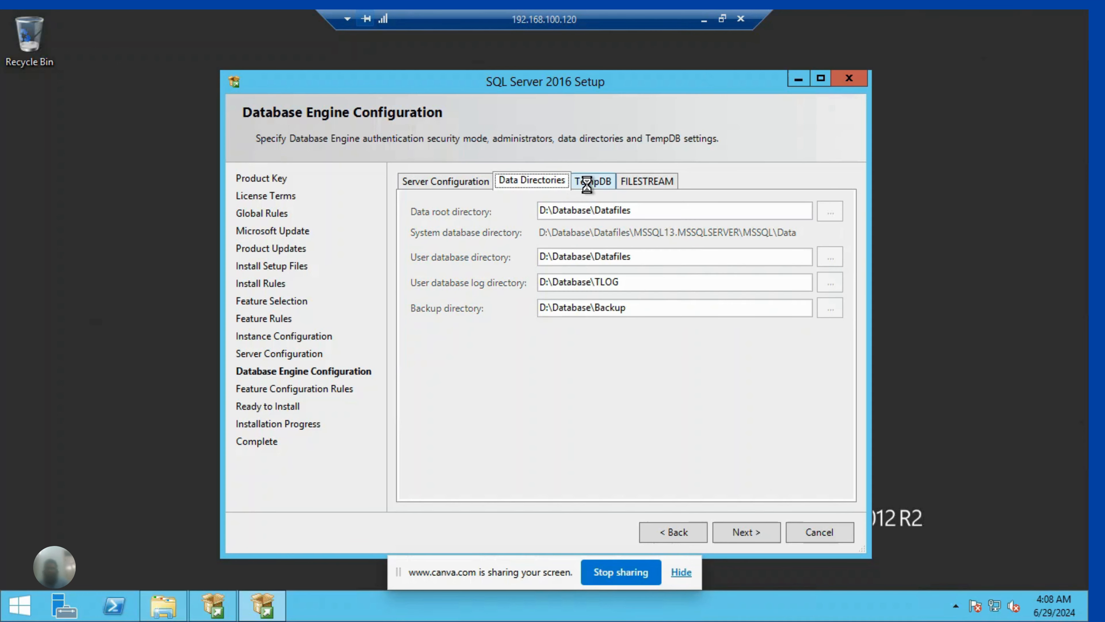
- Replace the default TempDB data directory with the Tempfile folder under D:\Database
{"action": "left_click", "coordinate": [588, 185]}
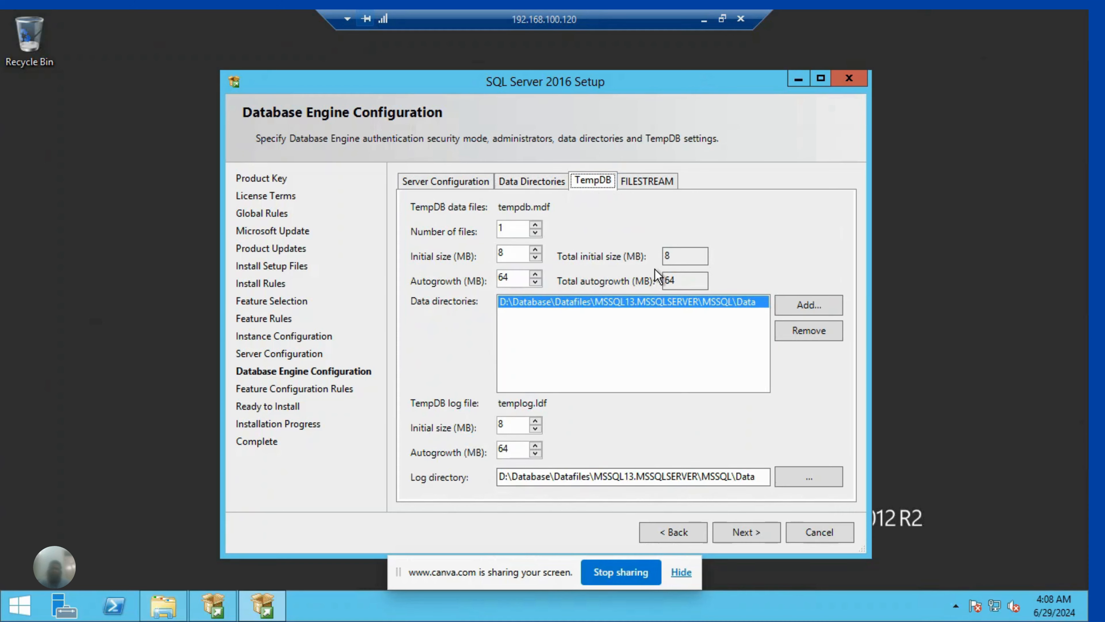
{"action": "left_click", "coordinate": [818, 336]}
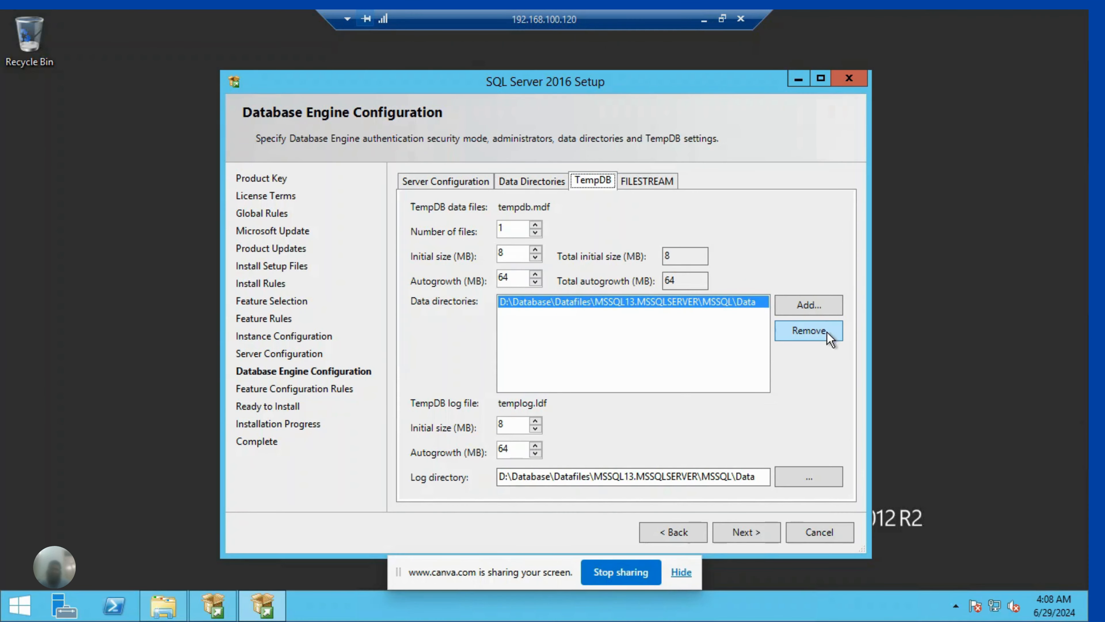
{"action": "left_click", "coordinate": [820, 304]}
{"action": "left_click_drag", "start_coordinate": [651, 293], "coordinate": [649, 343]}
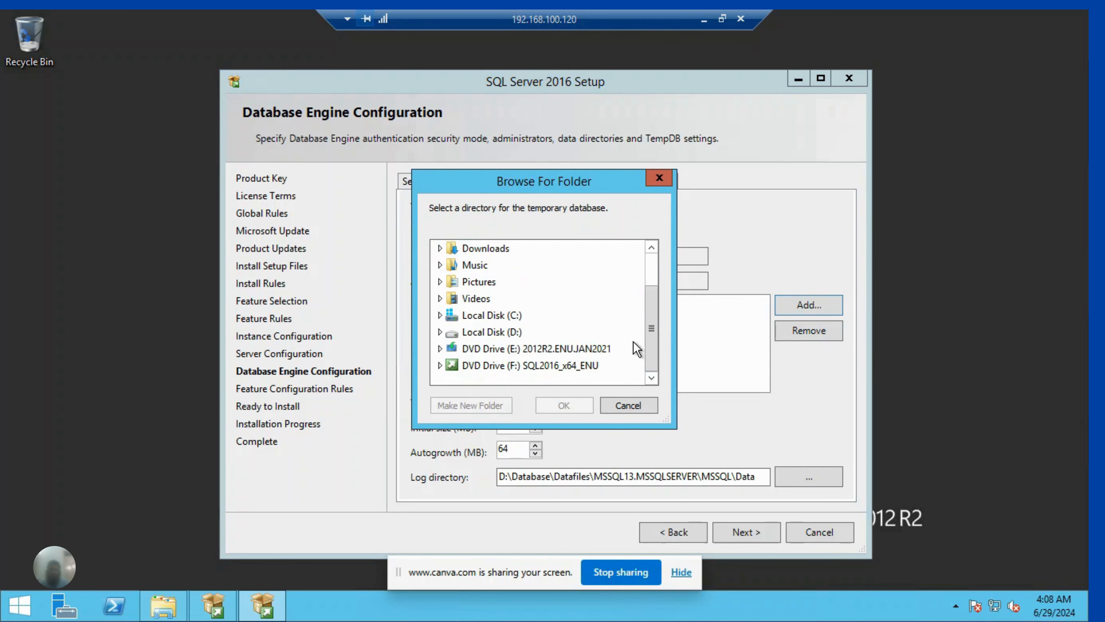
{"action": "left_click", "coordinate": [474, 340]}
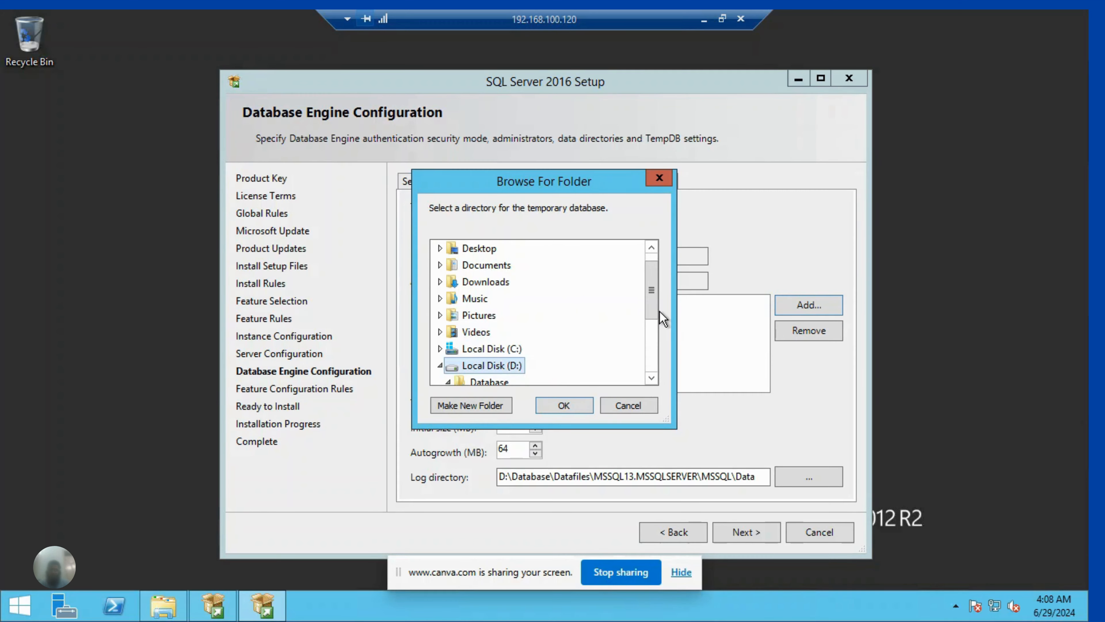
{"action": "left_click_drag", "start_coordinate": [652, 306], "coordinate": [651, 336]}
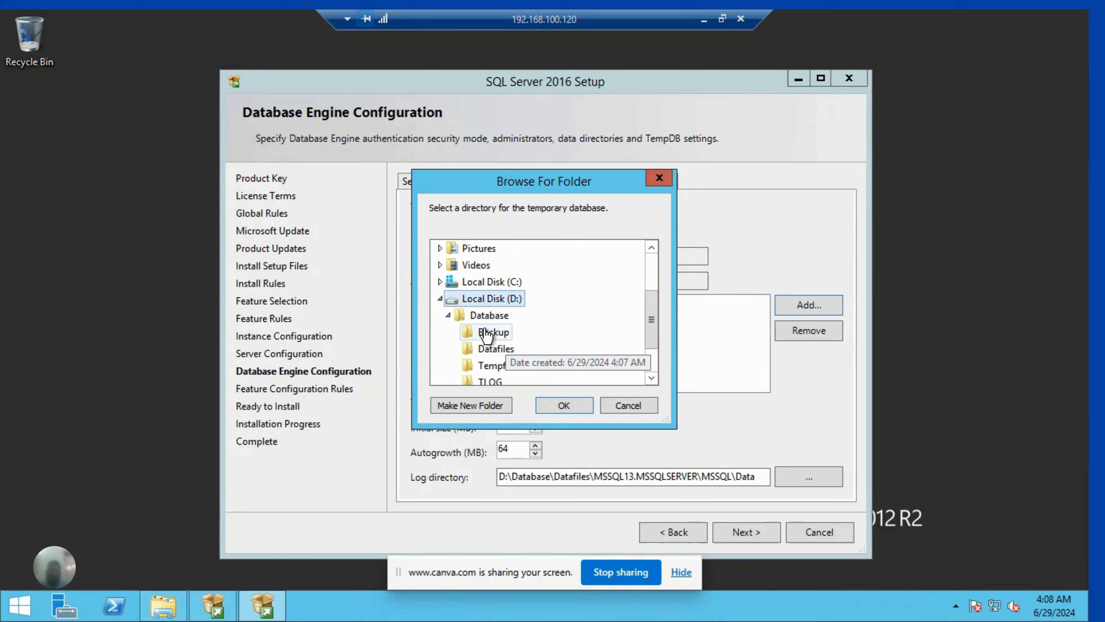
{"action": "left_click", "coordinate": [489, 366]}
{"action": "left_click", "coordinate": [561, 407]}
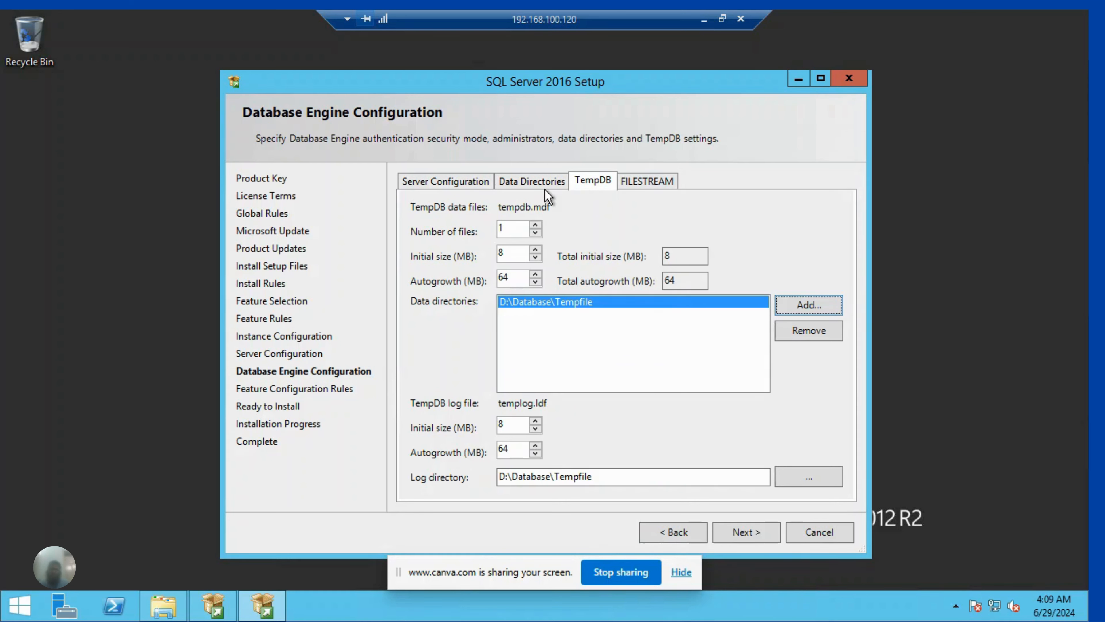
- Recheck the data directories, accept the Database Engine configuration and start the SQL Server 2016 installation
{"action": "left_click", "coordinate": [532, 179]}
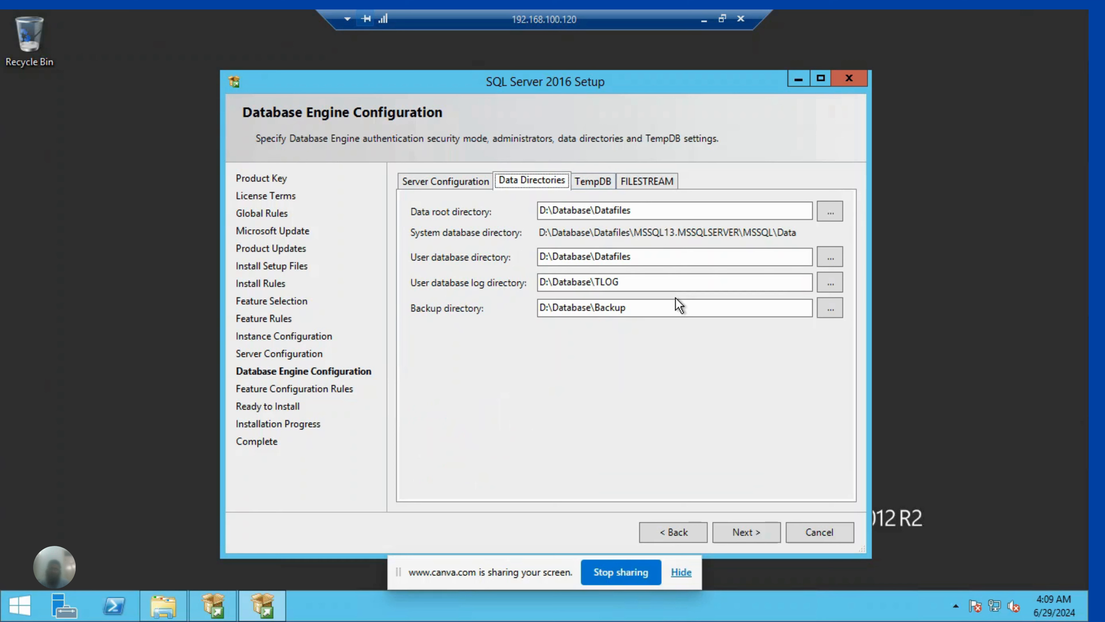
{"action": "left_click", "coordinate": [745, 531]}
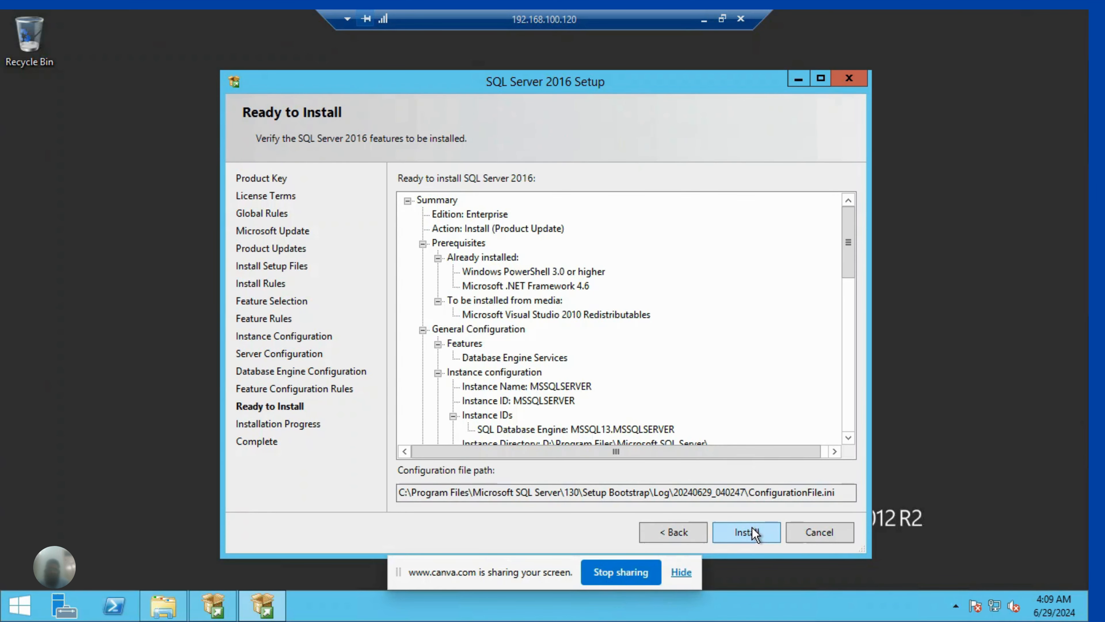
{"action": "left_click", "coordinate": [745, 532]}
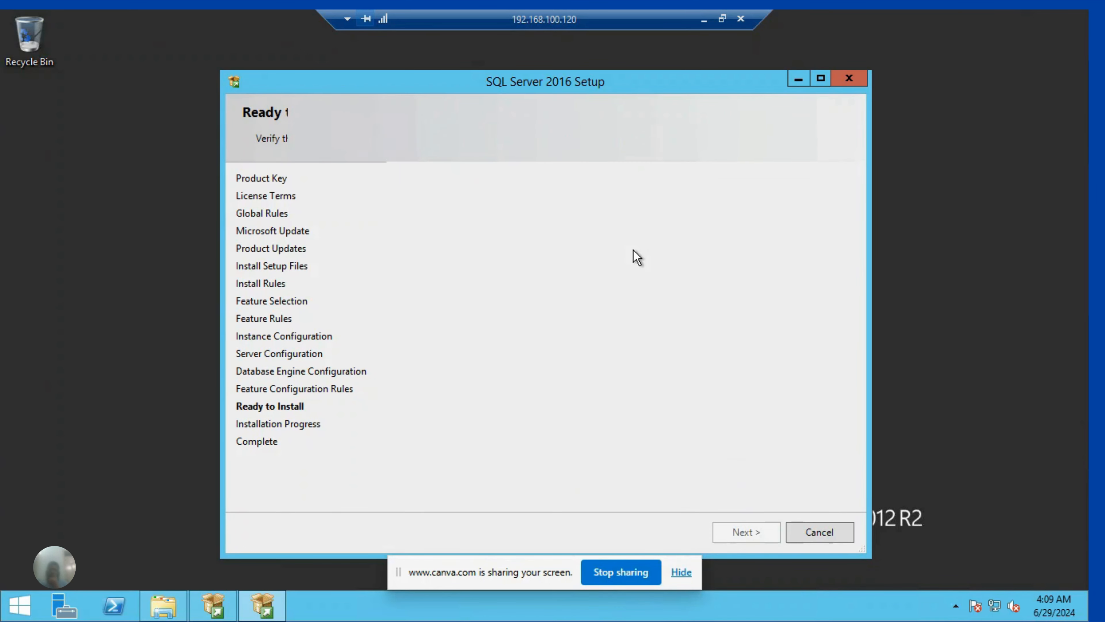